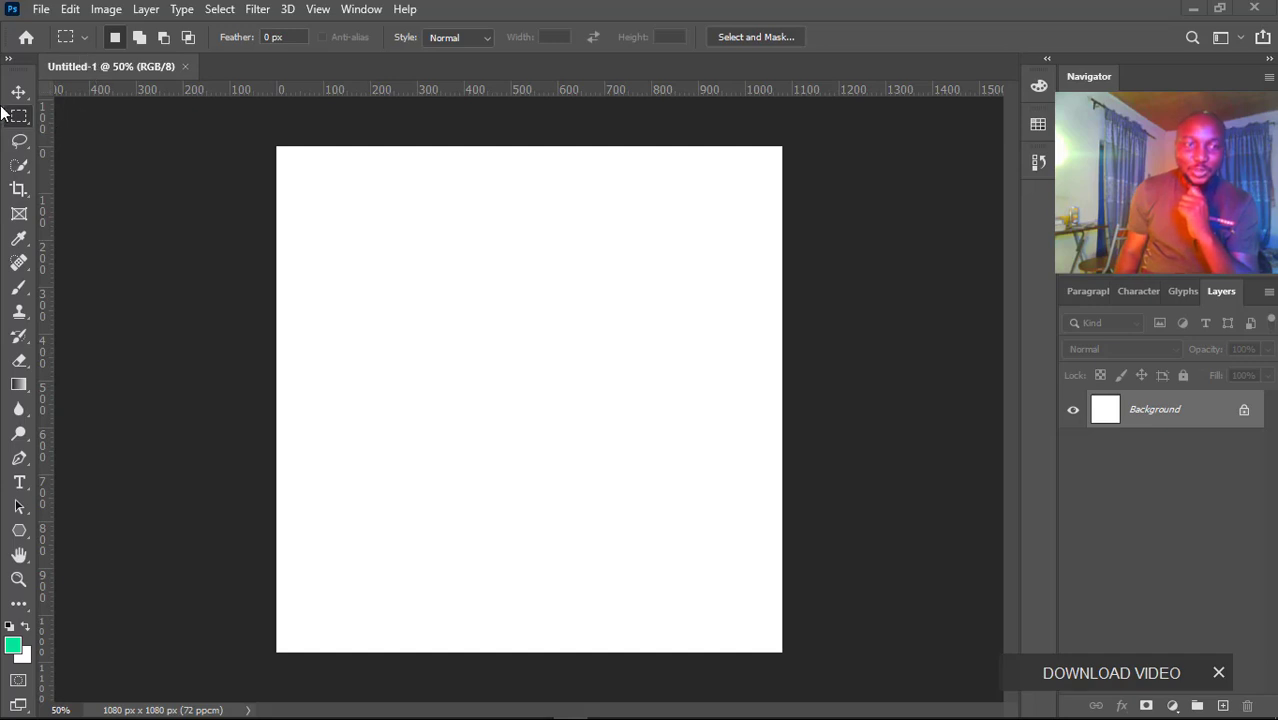
View the Rectangular, Elliptical, Single Row and Single Column marquee variants, then choose the Move tool
right_click(30, 119)
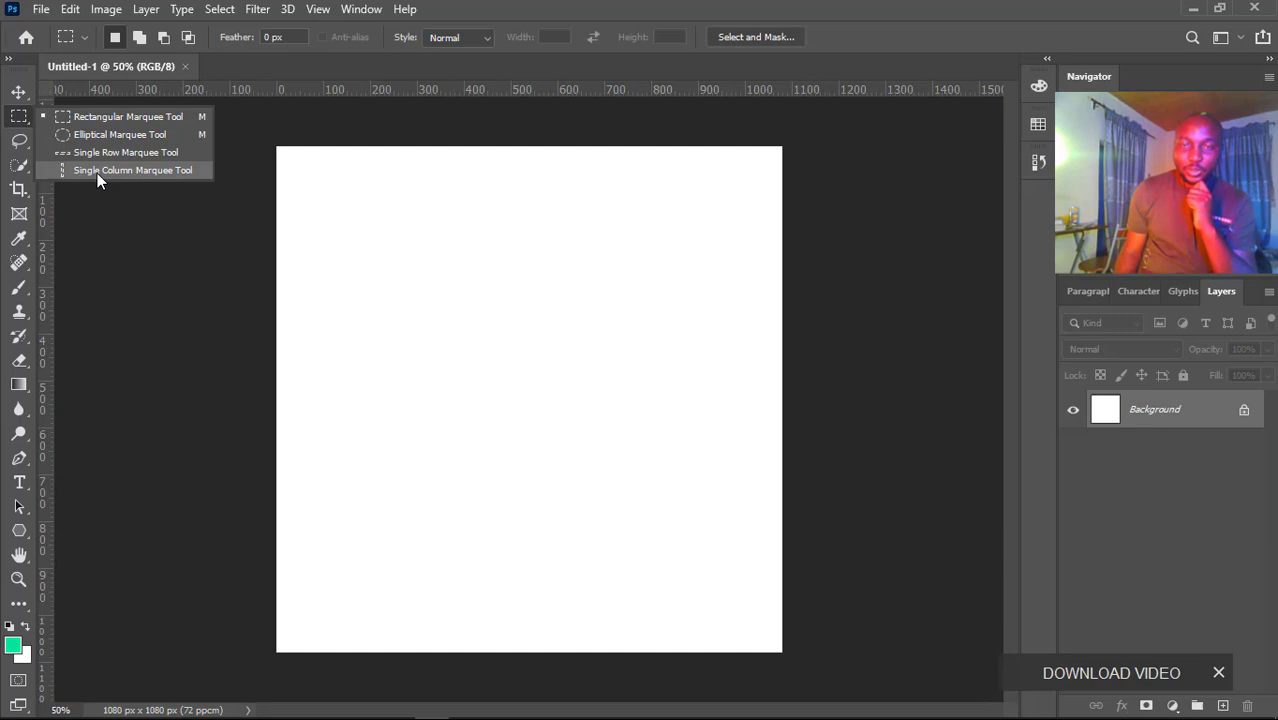
click(19, 95)
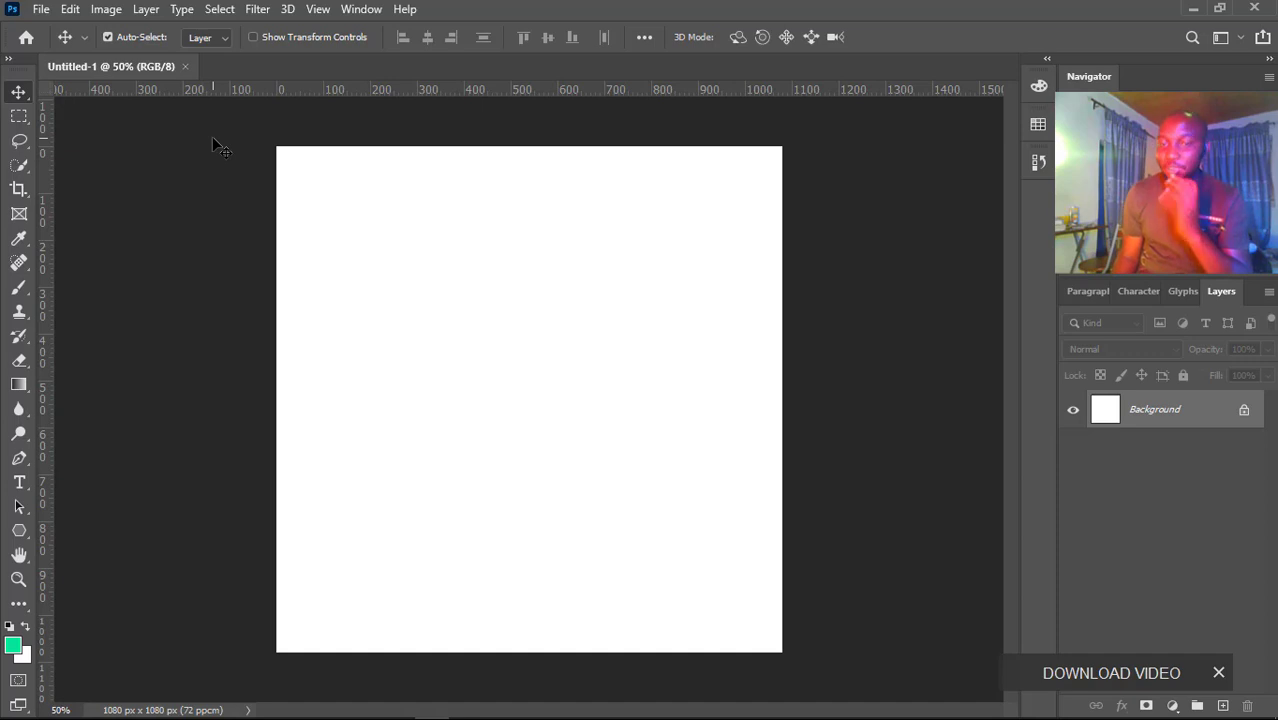
Open planets-5923806_1920.jpg from the Downloads folder
click(41, 10)
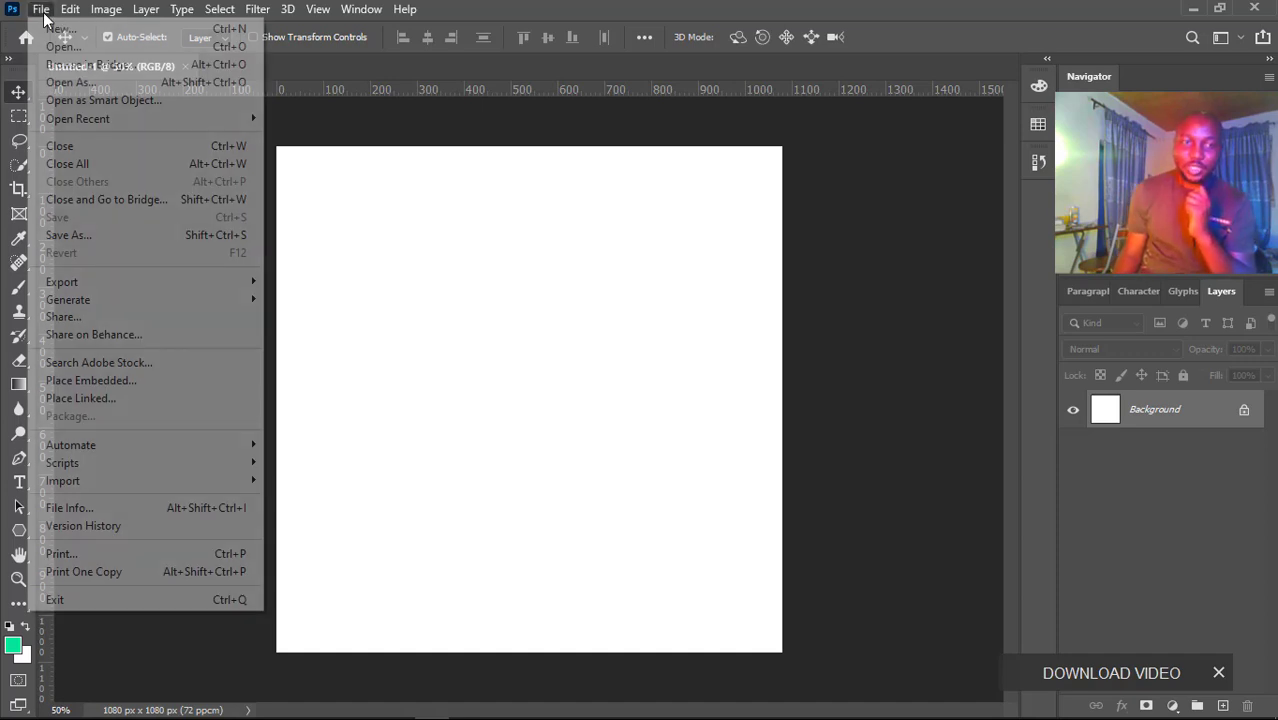
click(58, 47)
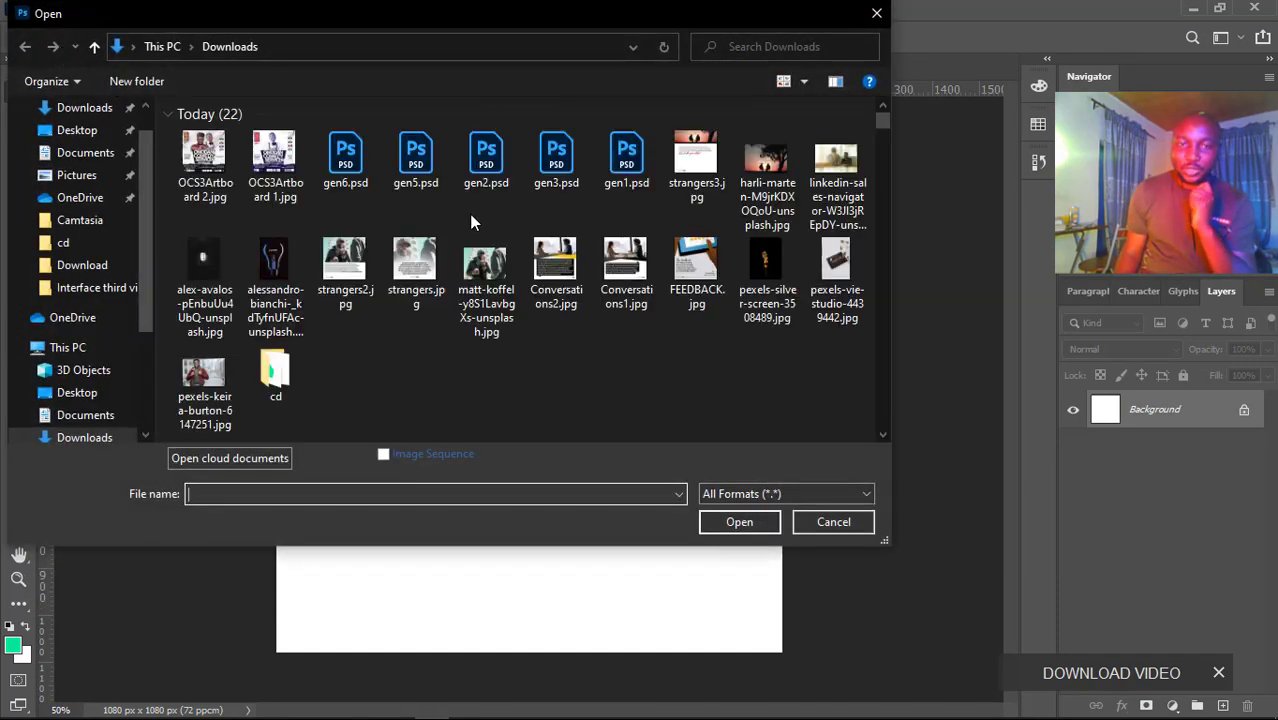
scroll(655, 322, down, 2)
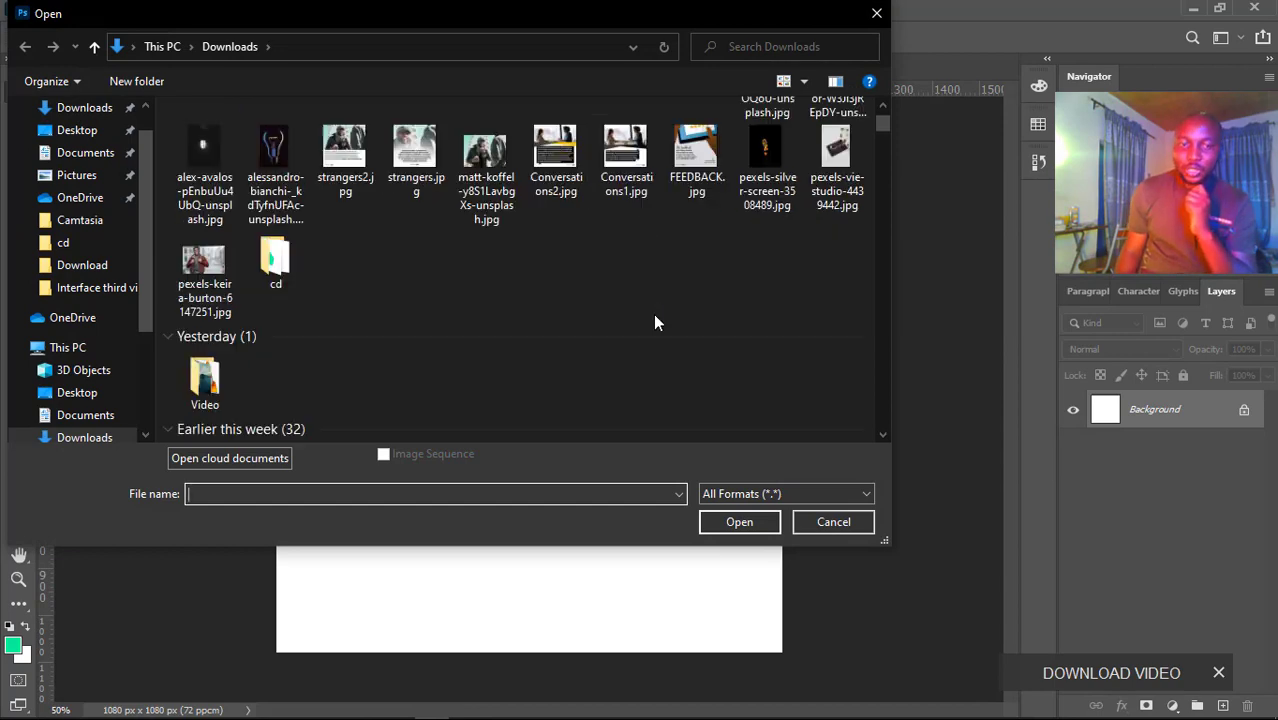
scroll(591, 320, down, 6)
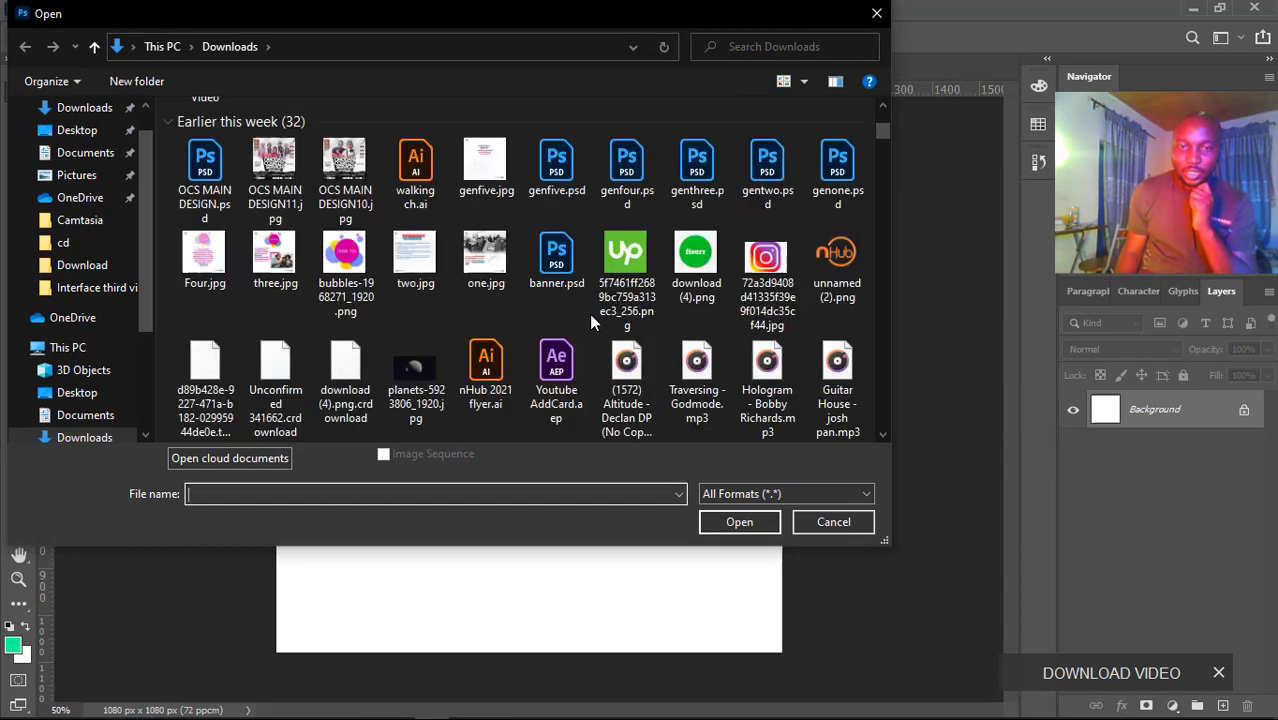
scroll(590, 321, down, 4)
double_click(418, 238)
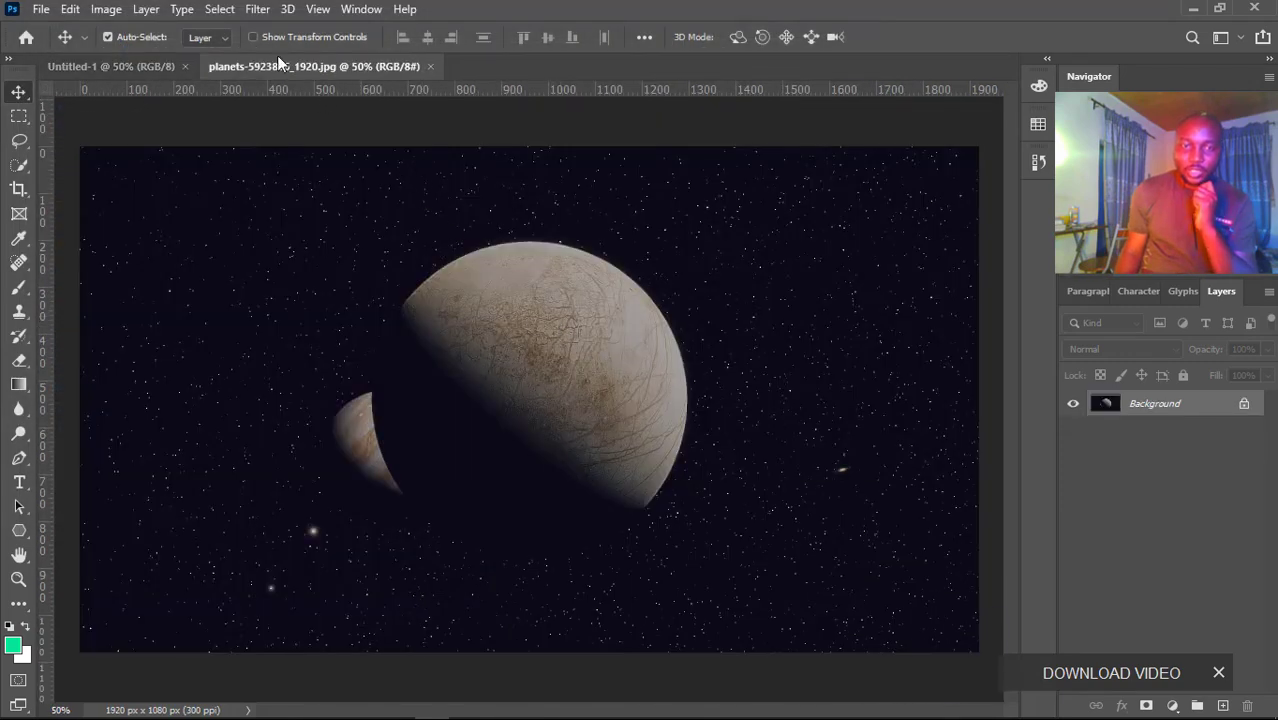
Embed the matt-koffel photo into the planets image and commit its placement
click(160, 66)
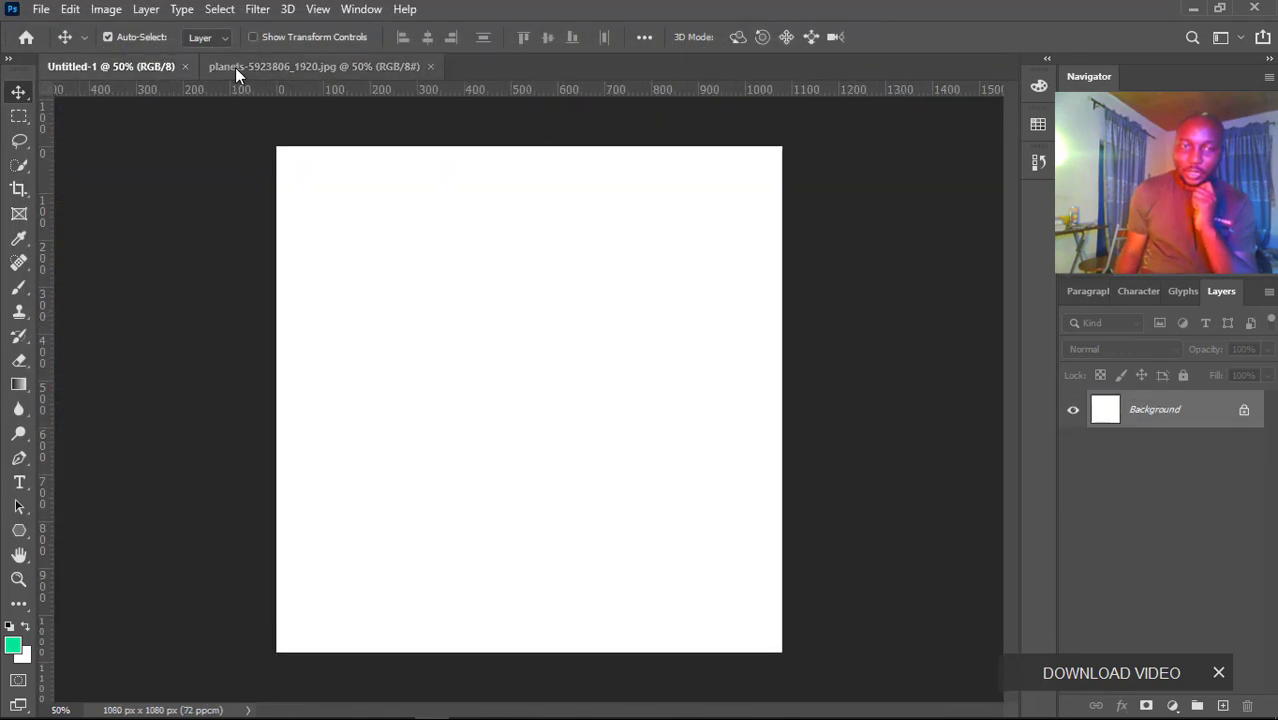
click(237, 67)
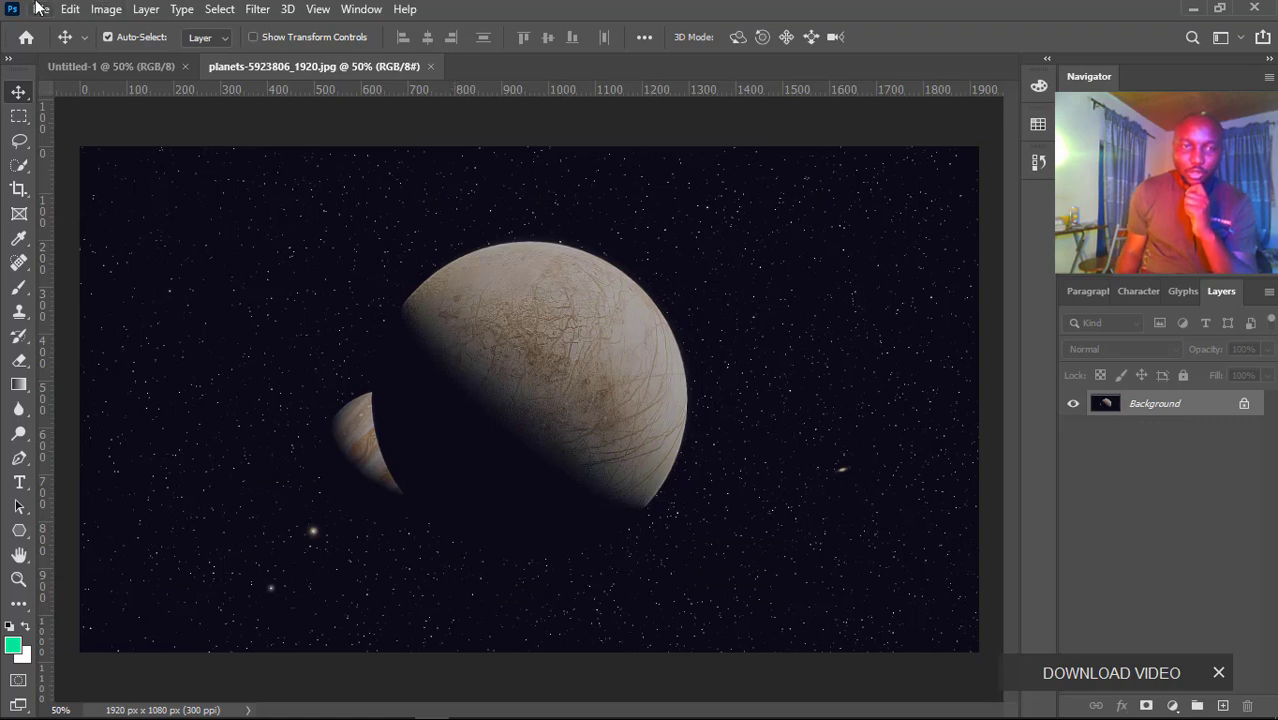
click(41, 9)
click(139, 384)
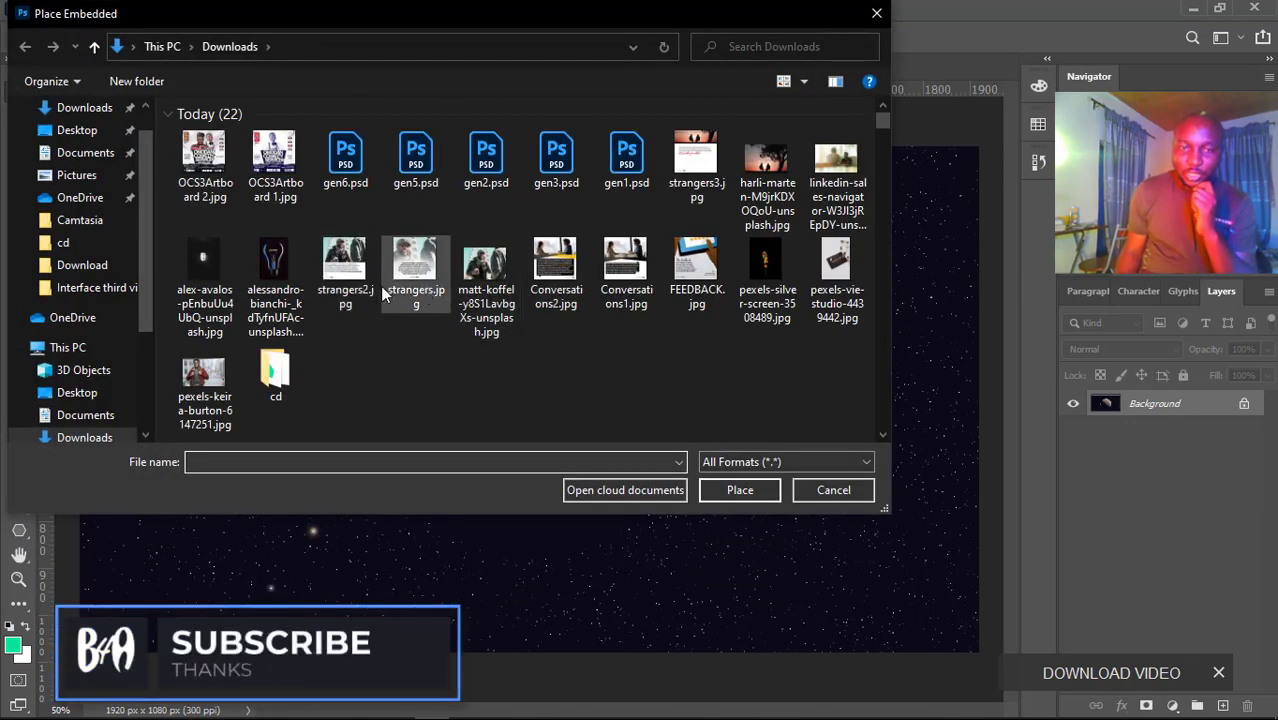
double_click(497, 262)
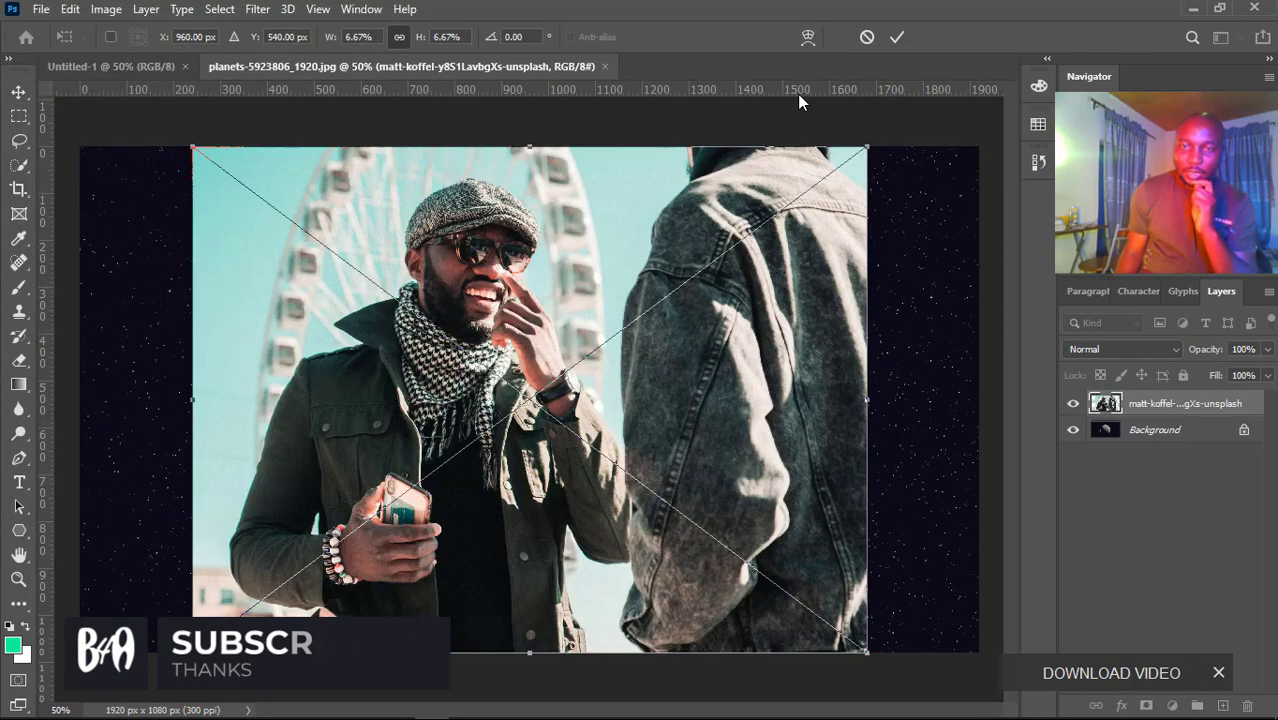
click(897, 37)
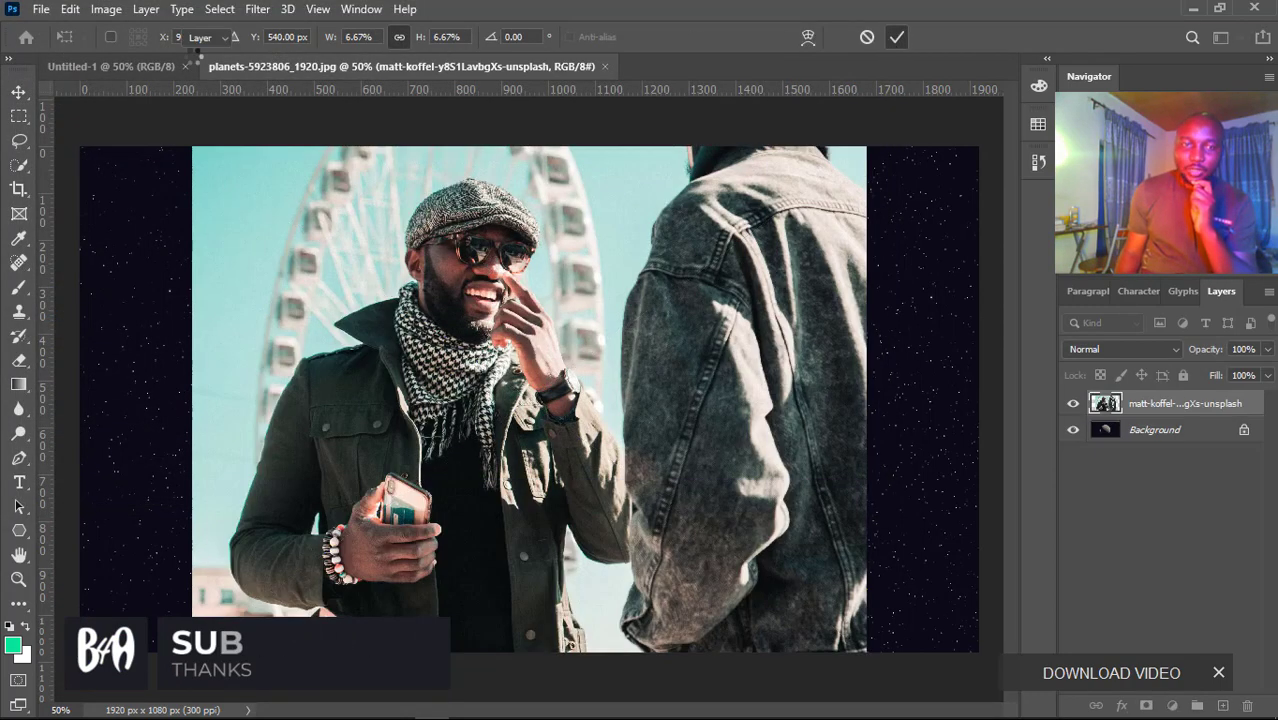
Place pexels-keira-burton-6147251 as a linked layer in Untitled-1 and commit it
click(156, 66)
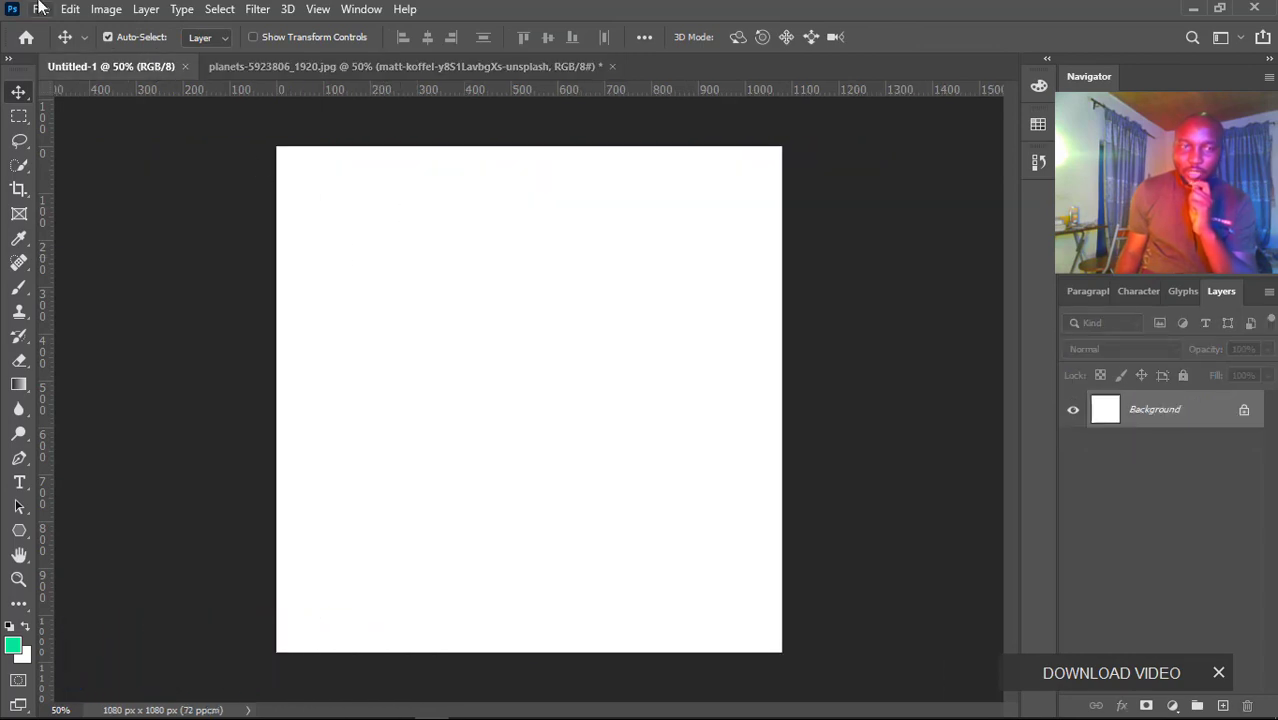
click(41, 9)
click(115, 398)
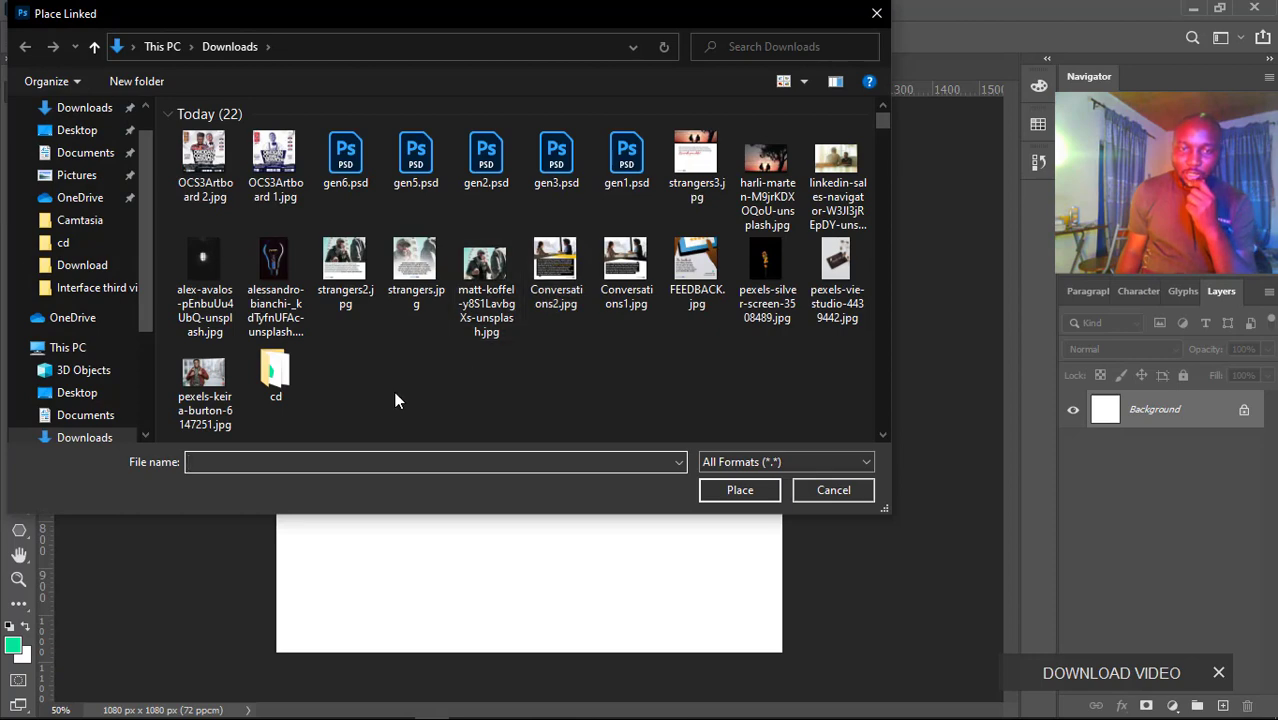
click(215, 383)
double_click(215, 383)
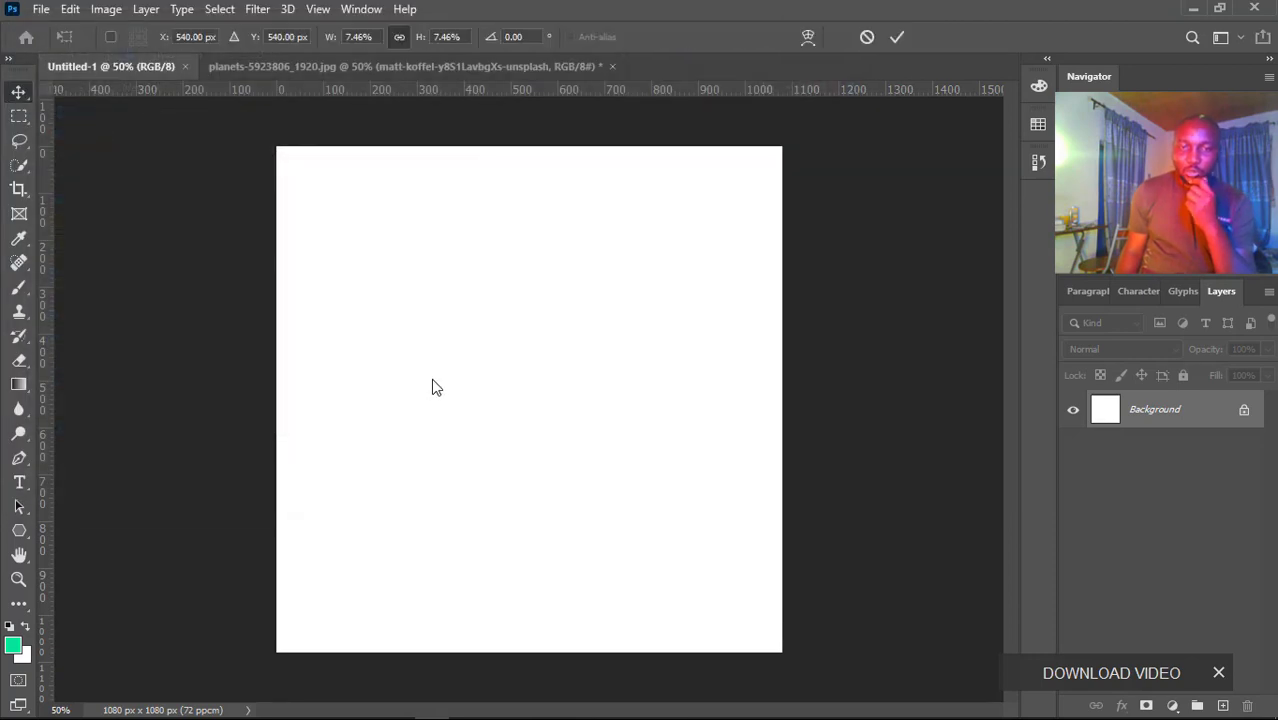
click(897, 37)
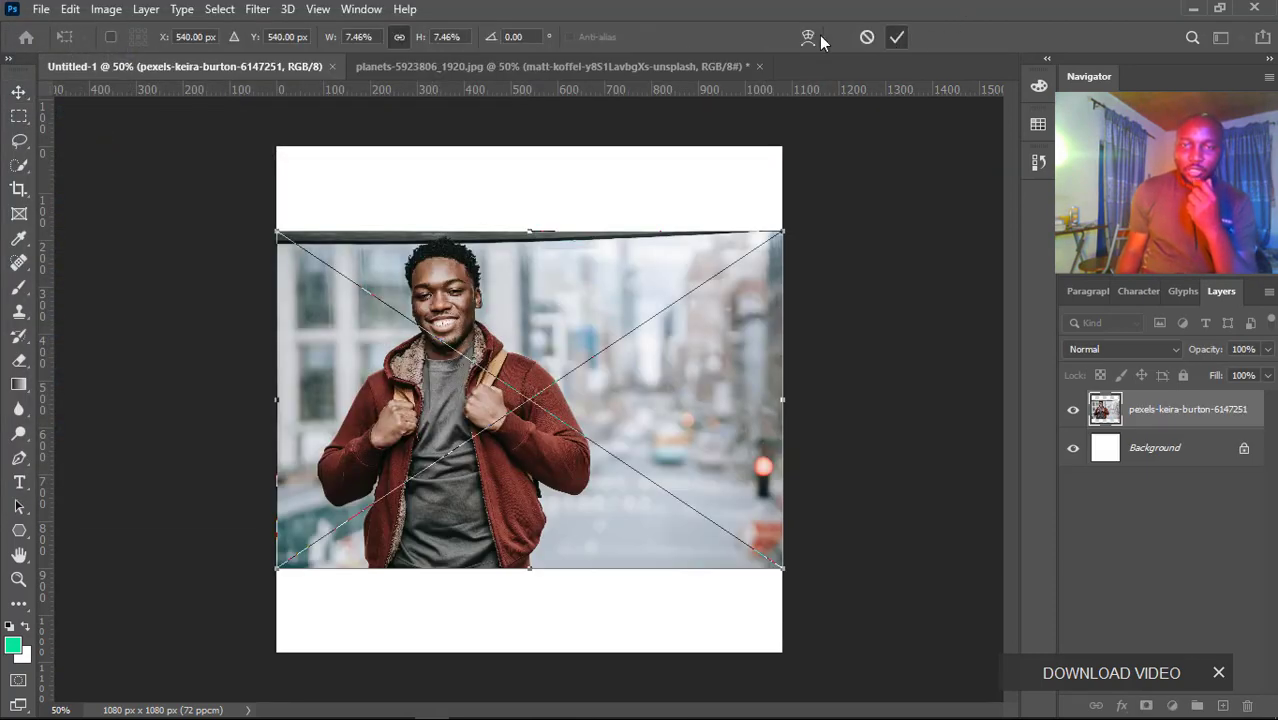
click(584, 66)
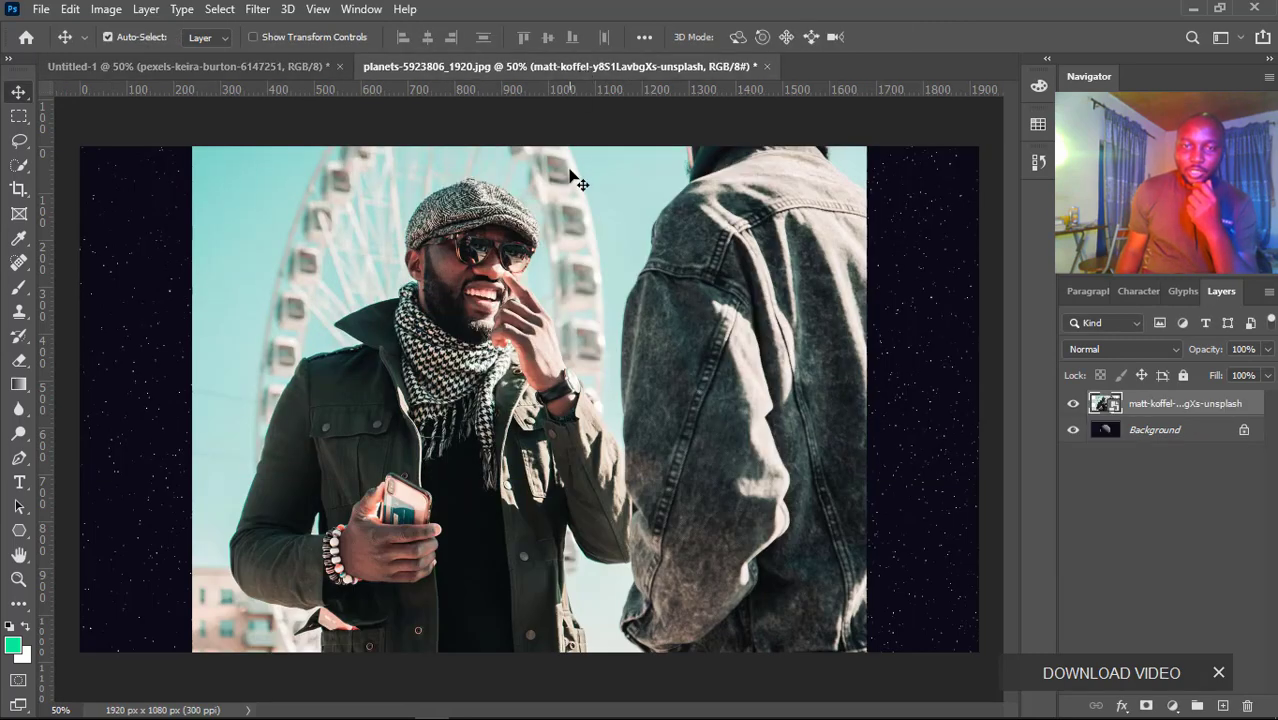
Hide the matt-koffel layer and unlock the planets Background into an editable Layer 0
click(1073, 404)
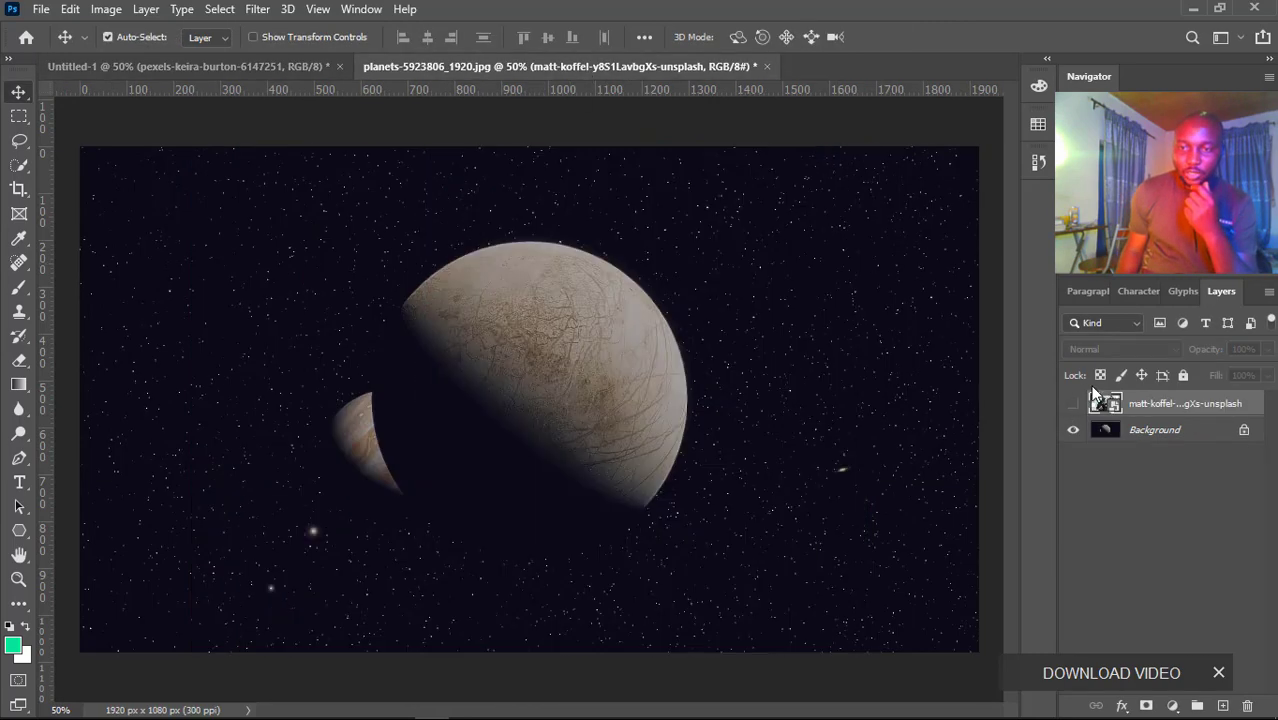
click(1244, 429)
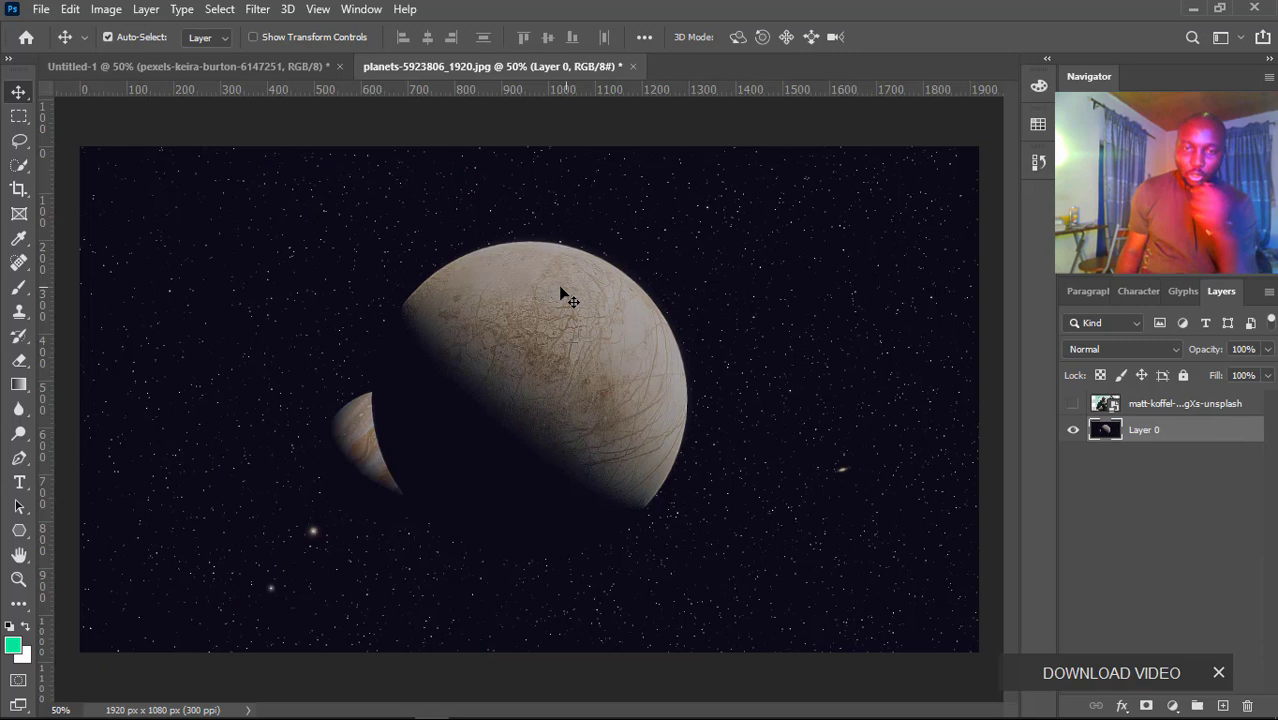
scroll(520, 300, down, 1)
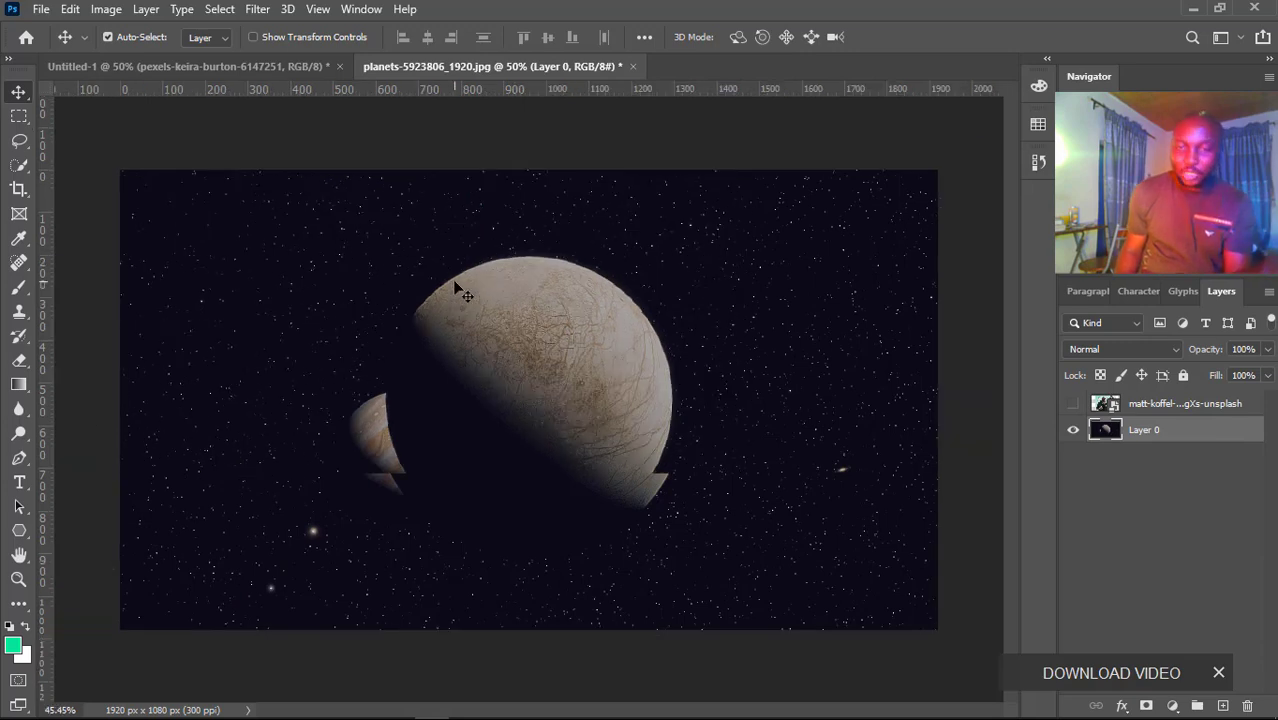
scroll(575, 315, up, 1)
scroll(573, 305, down, 1)
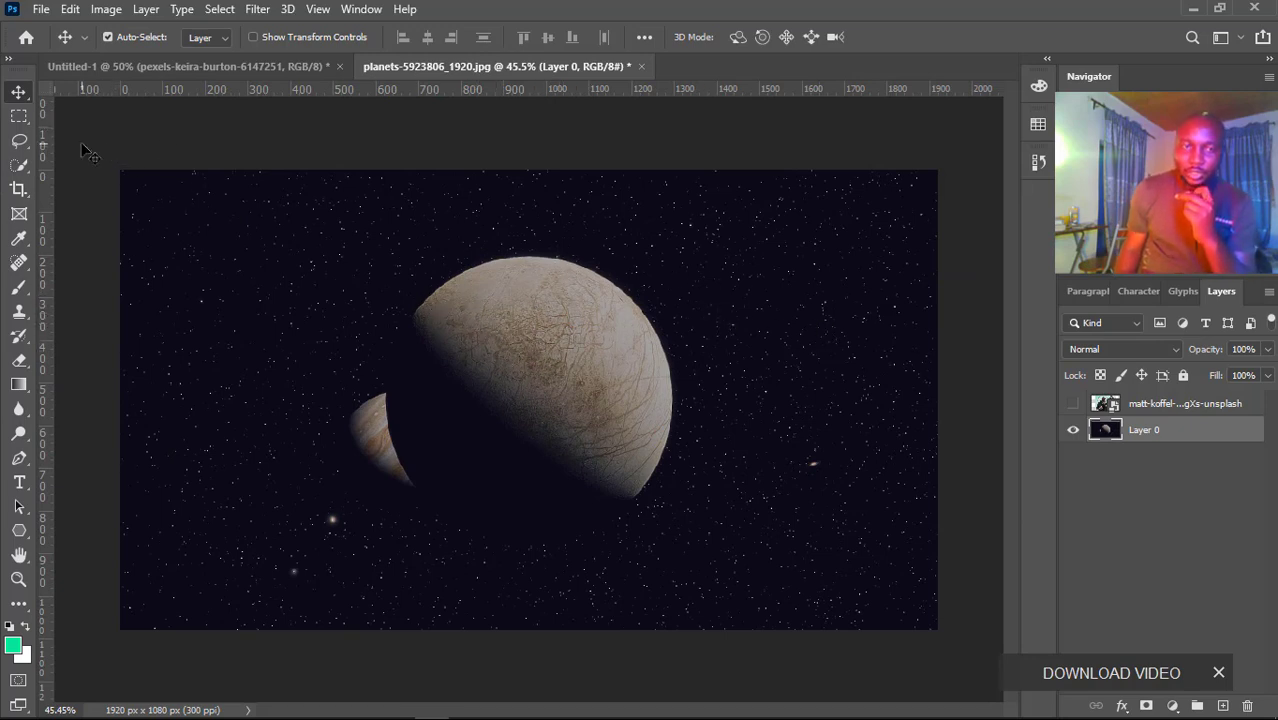
Choose the Rectangular Marquee tool, check Layer 0's context menu, then view Untitled-1
click(18, 117)
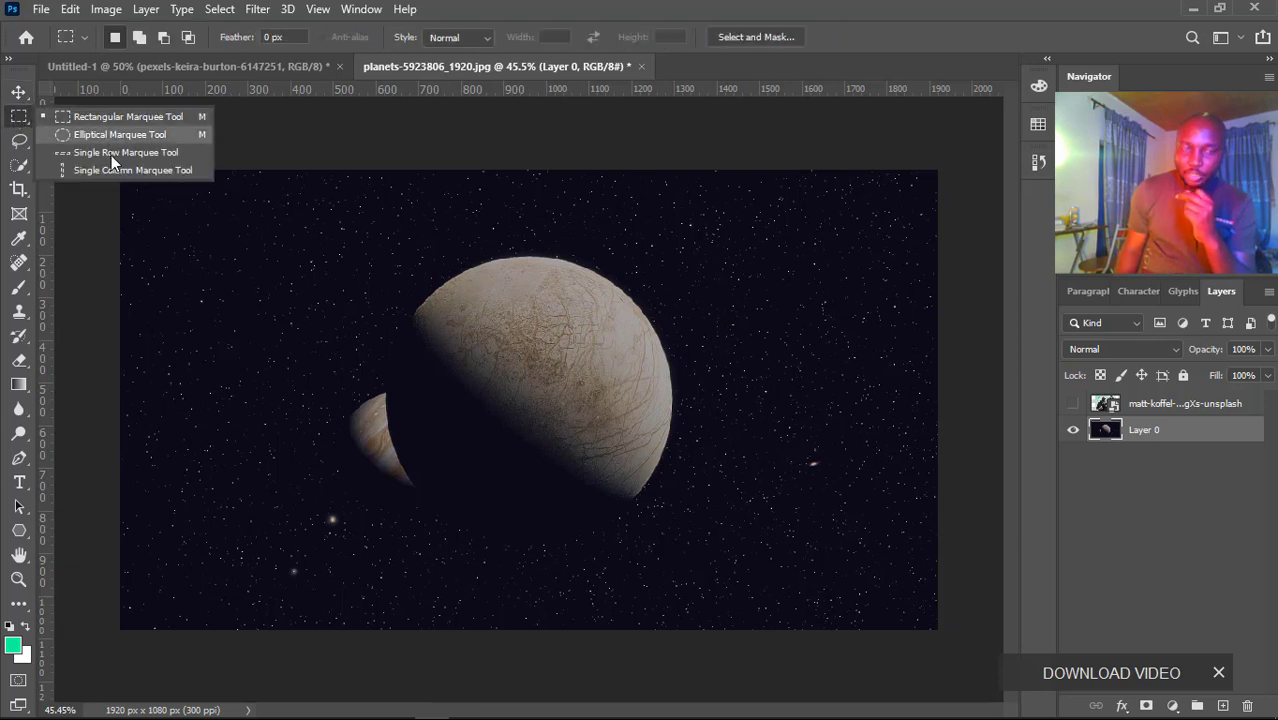
click(18, 117)
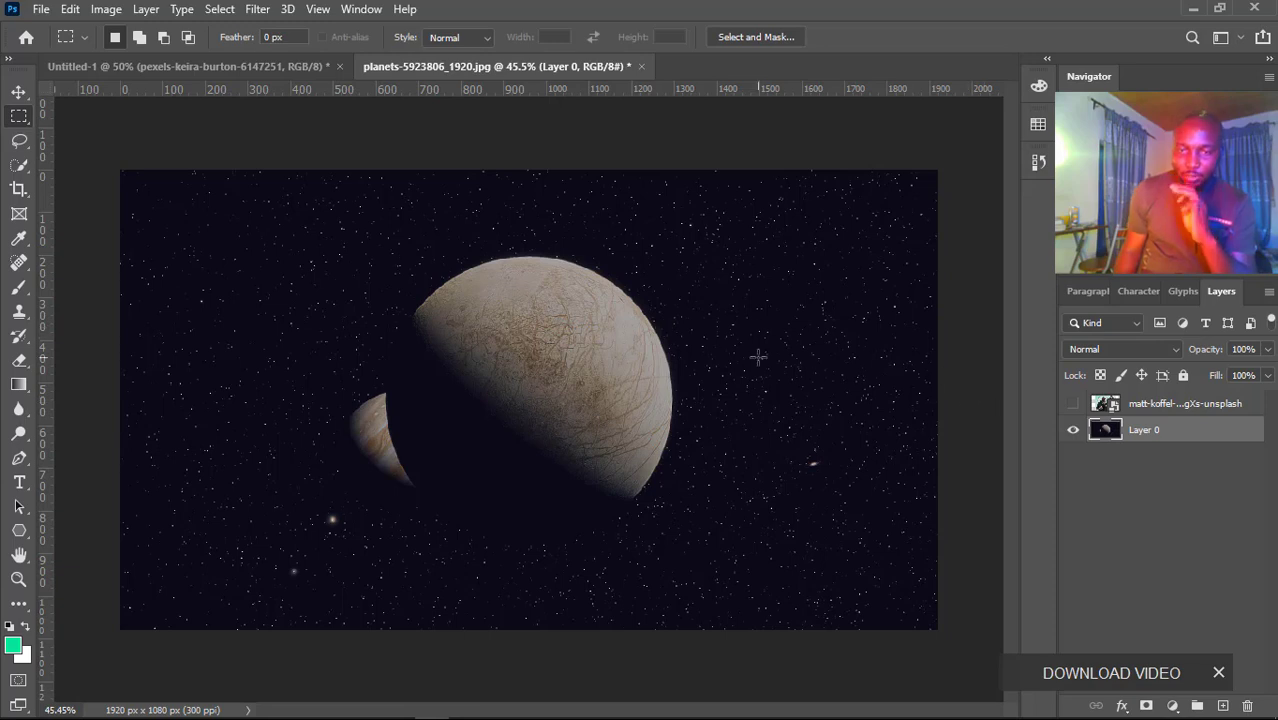
right_click(1167, 430)
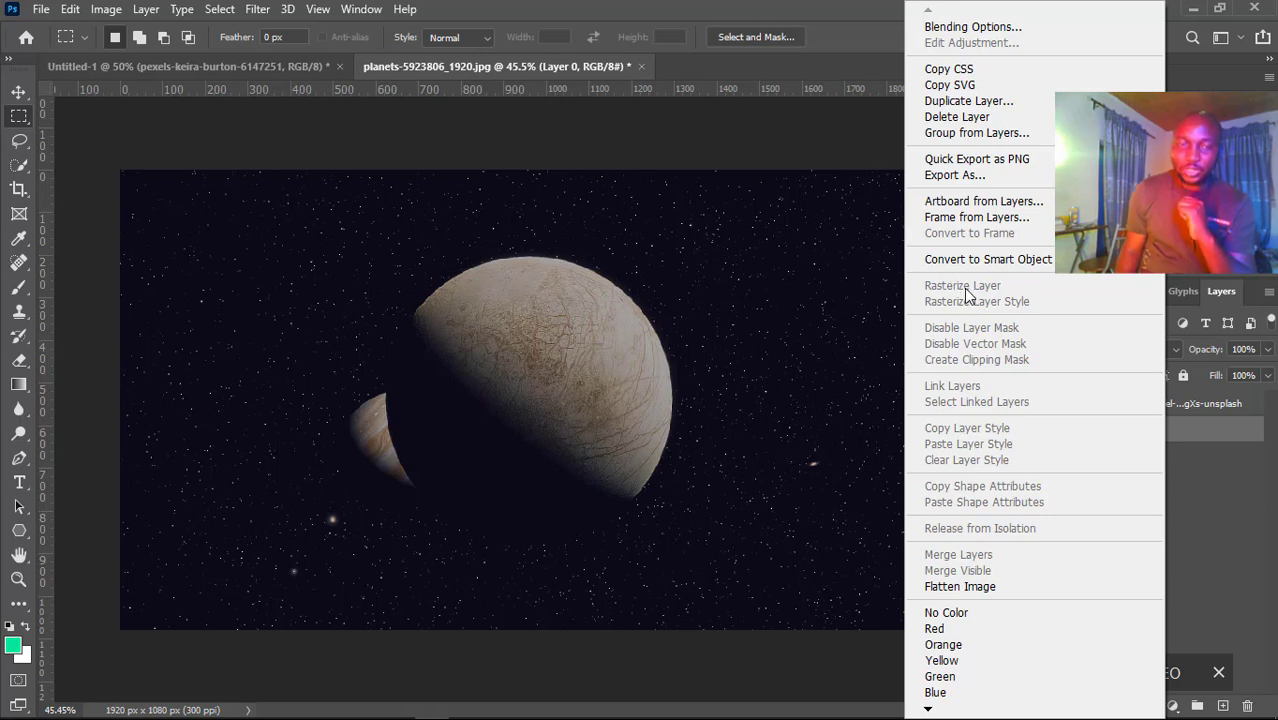
click(1223, 431)
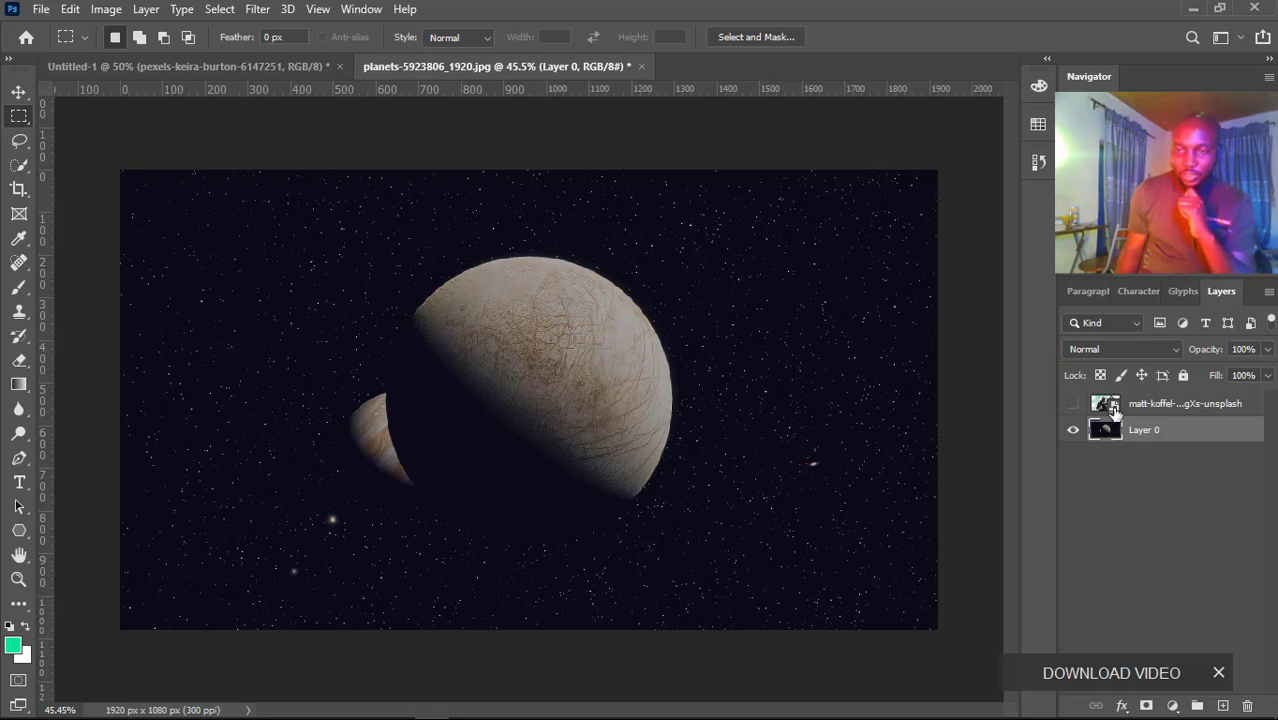
click(250, 64)
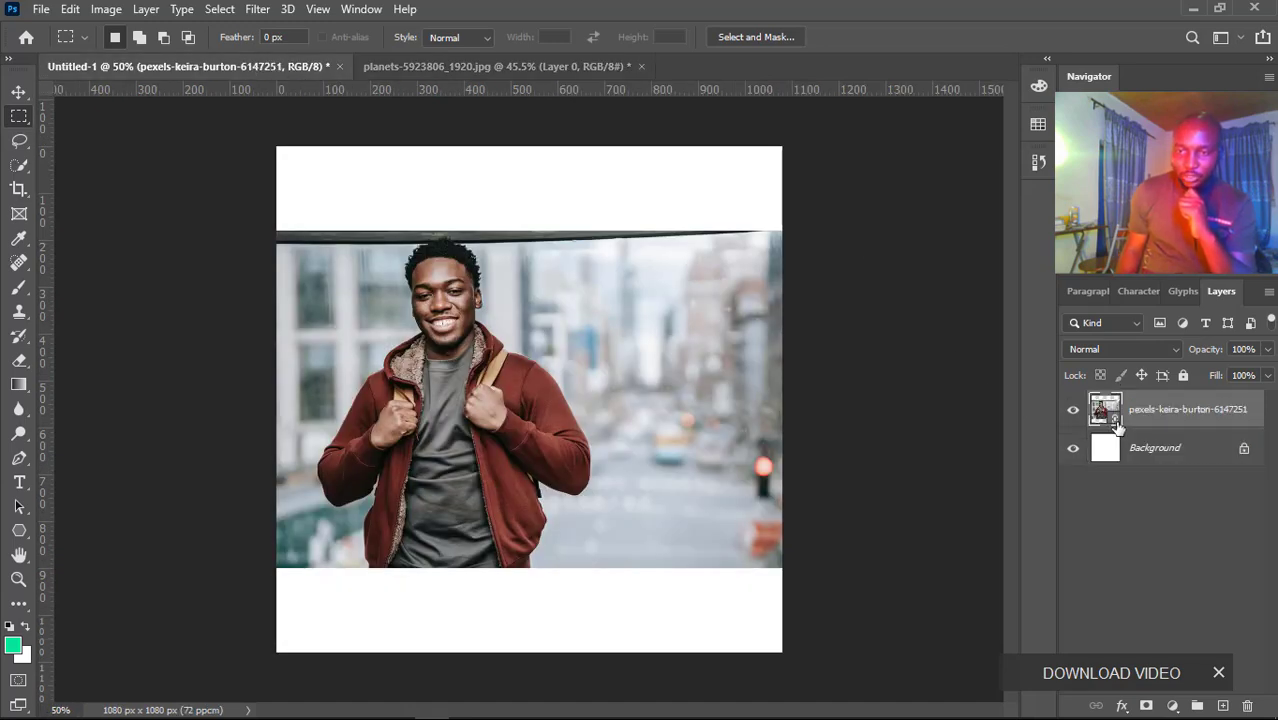
Return to the planets document, select Layer 0, and view the marquee shape options
click(460, 64)
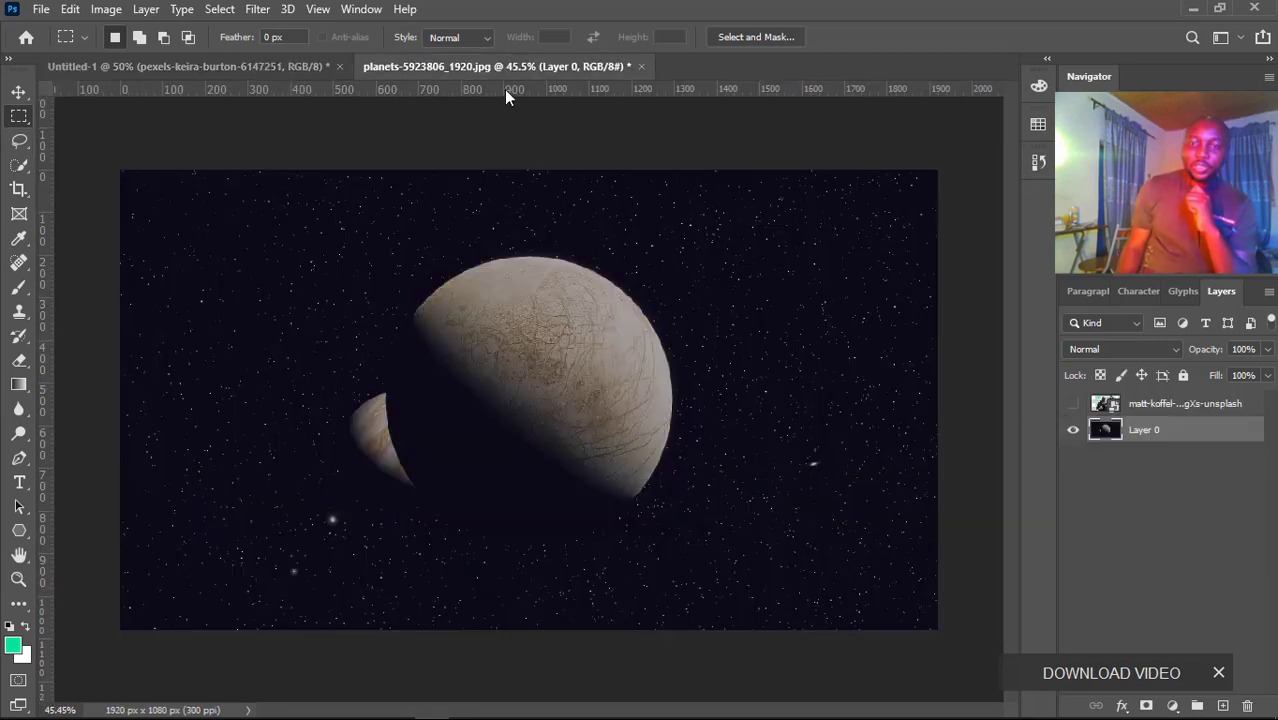
click(1122, 405)
click(1110, 432)
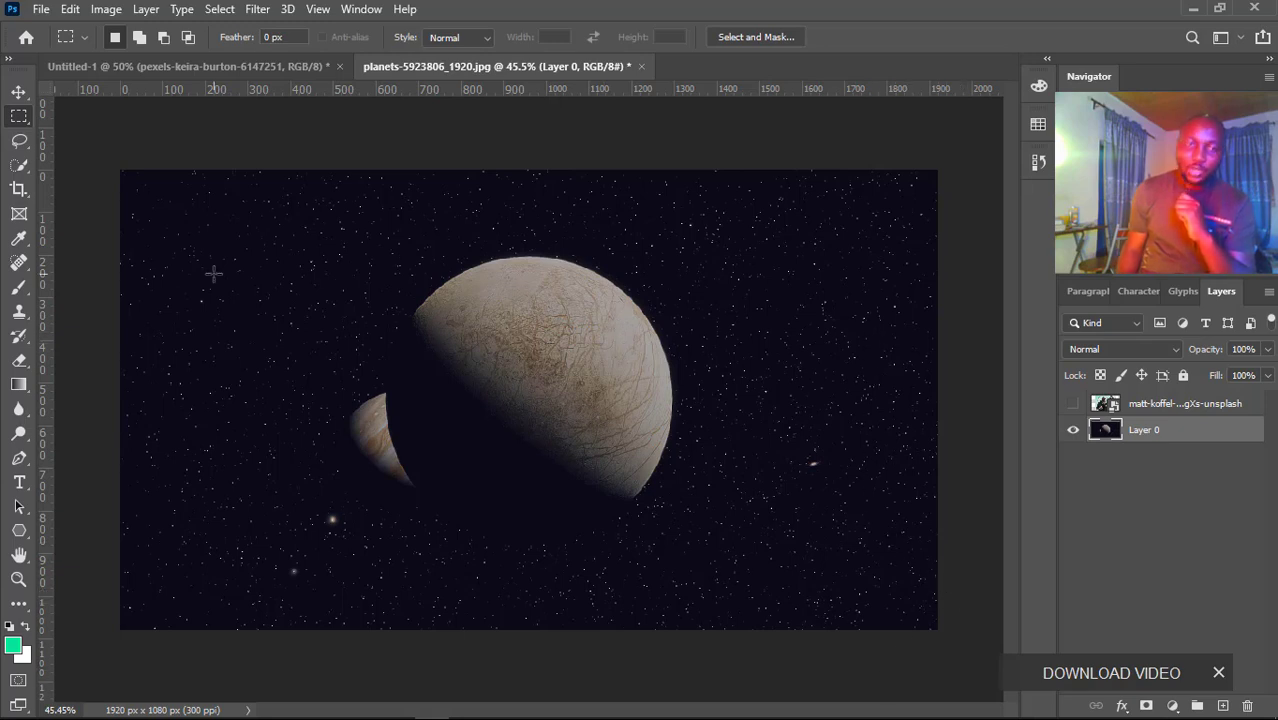
right_click(19, 116)
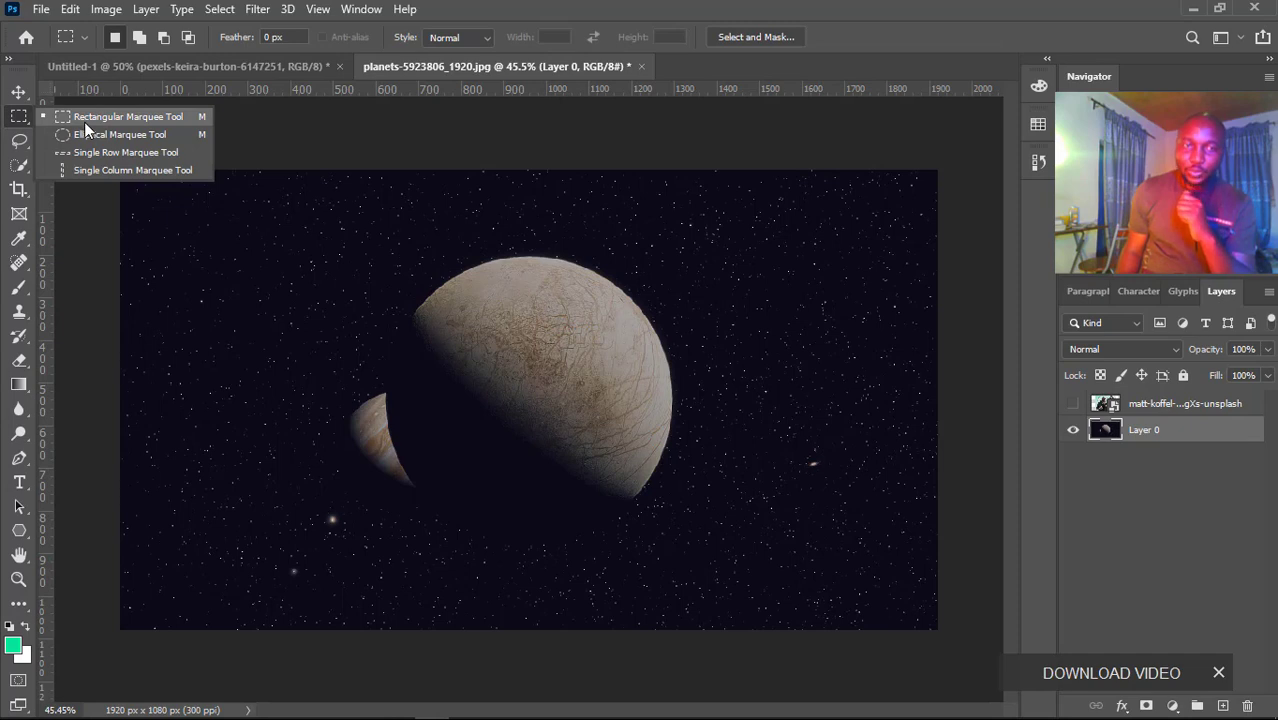
Marquee-select the right half of Layer 0, delete it, and deselect
click(68, 117)
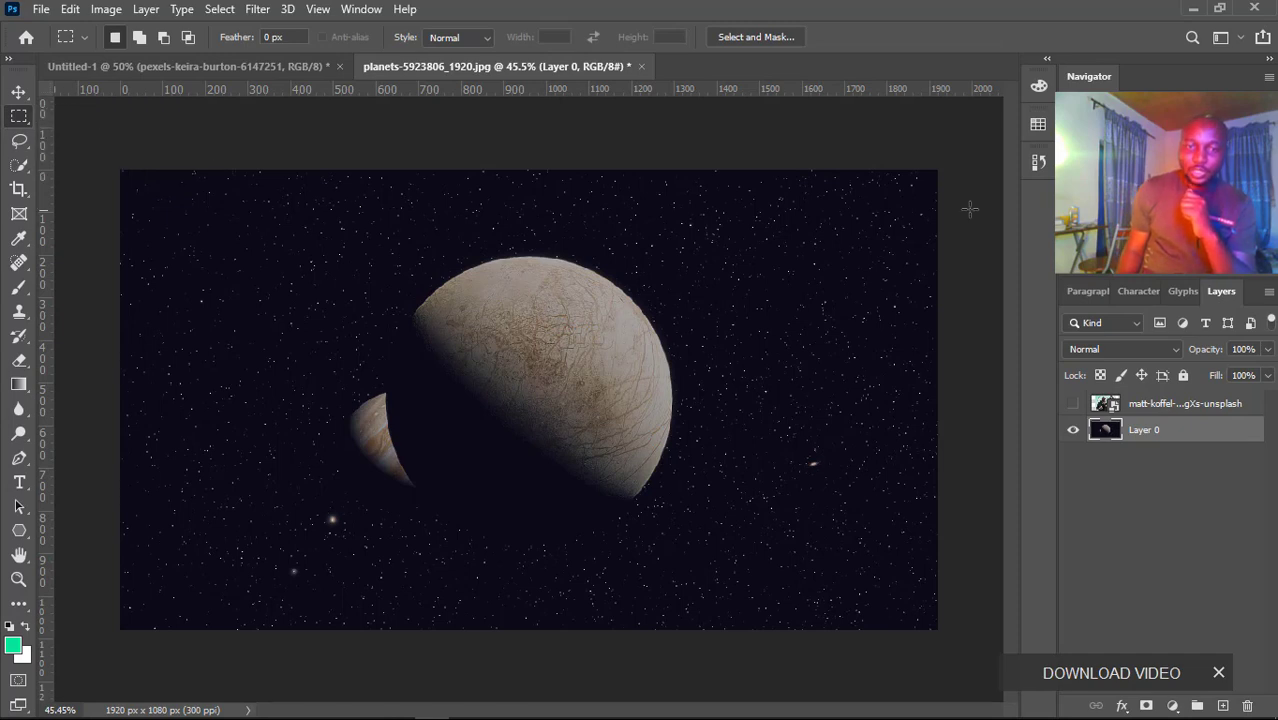
drag(532, 151, 965, 640)
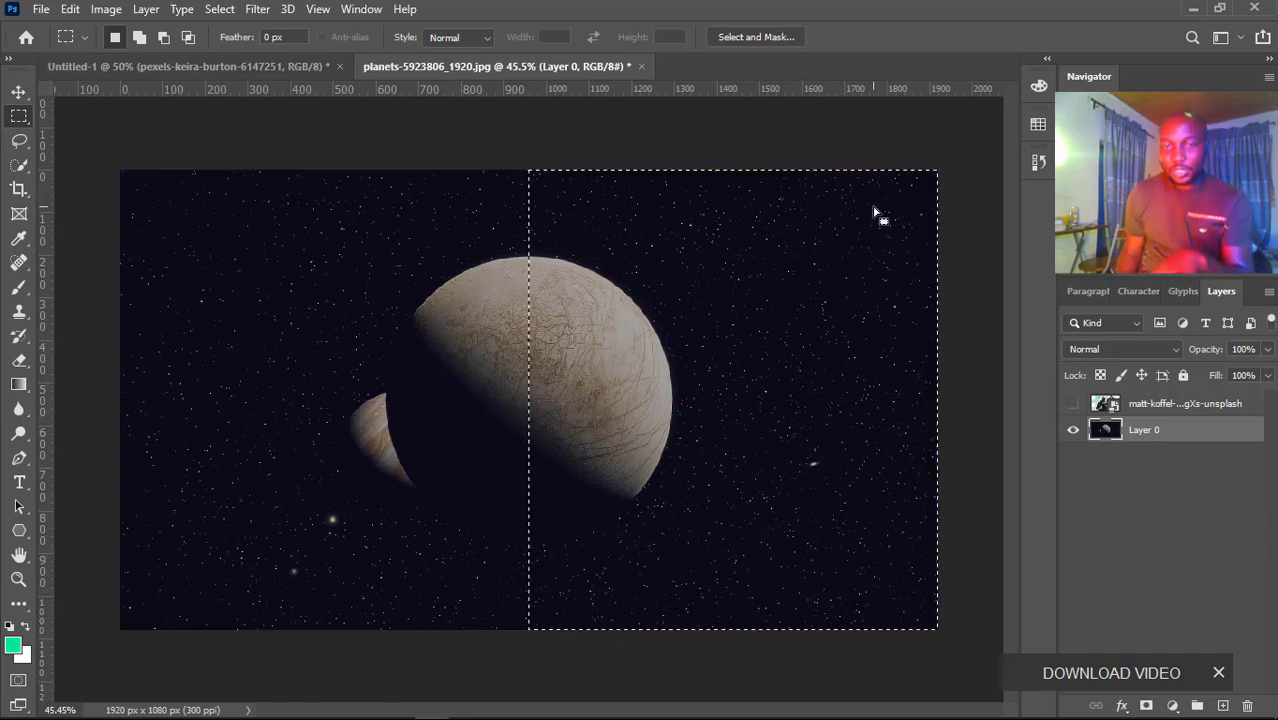
key(Delete)
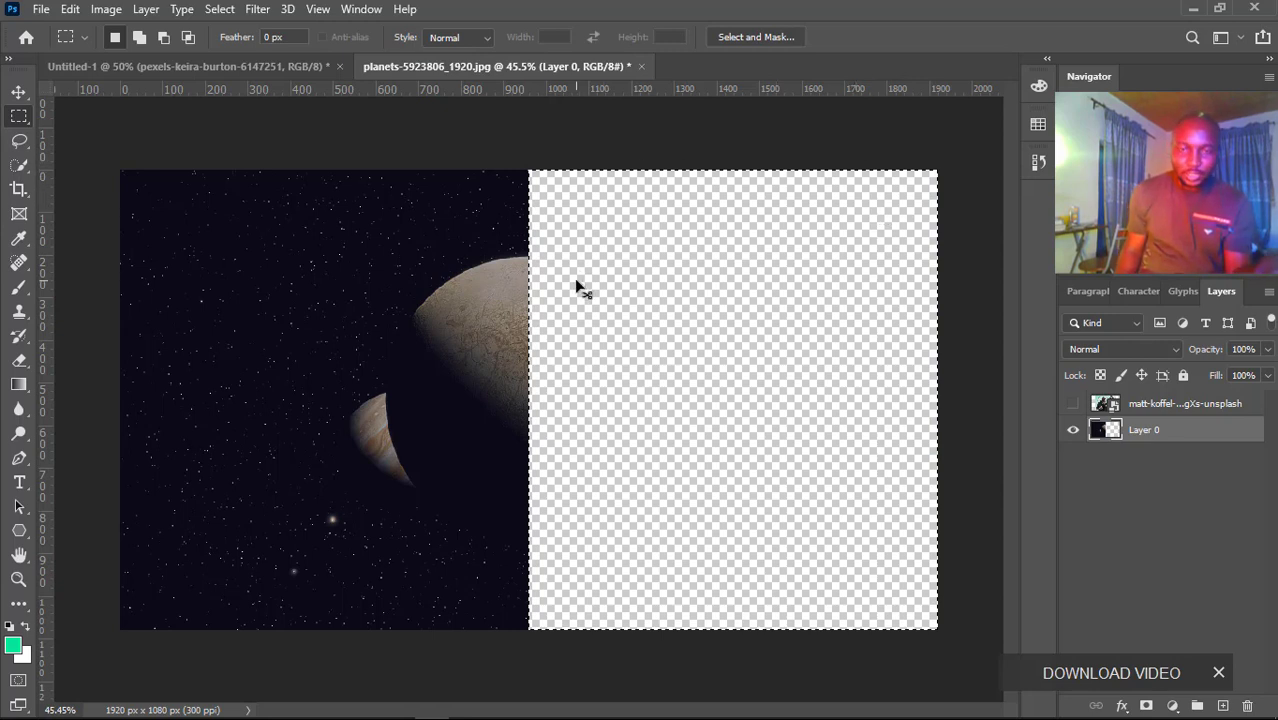
key(ctrl+d)
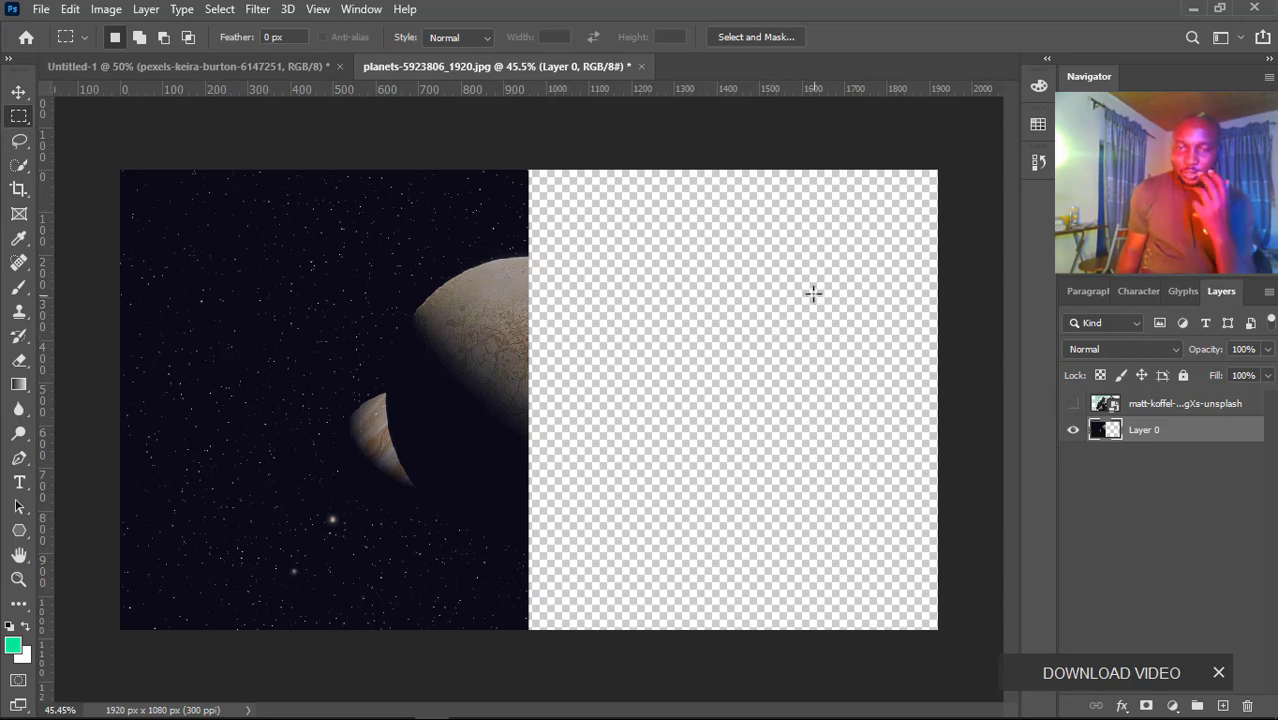
click(1073, 429)
click(1073, 403)
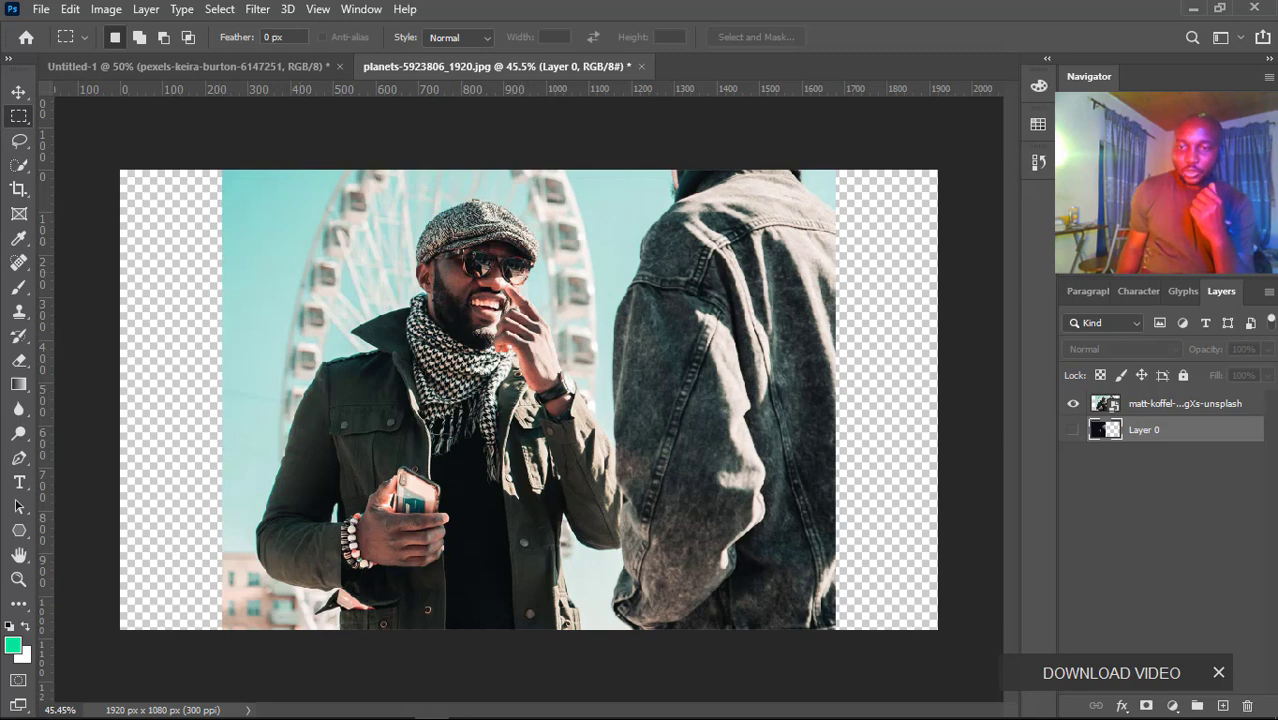
click(1215, 403)
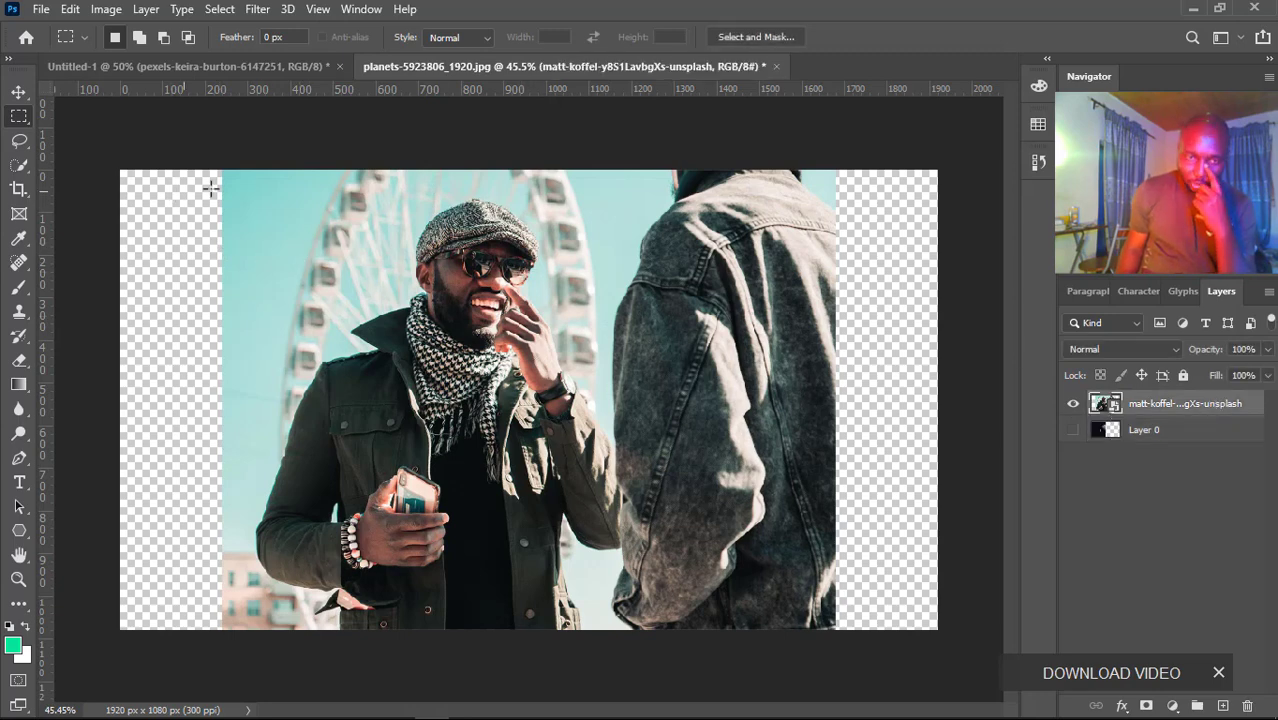
drag(551, 150, 172, 640)
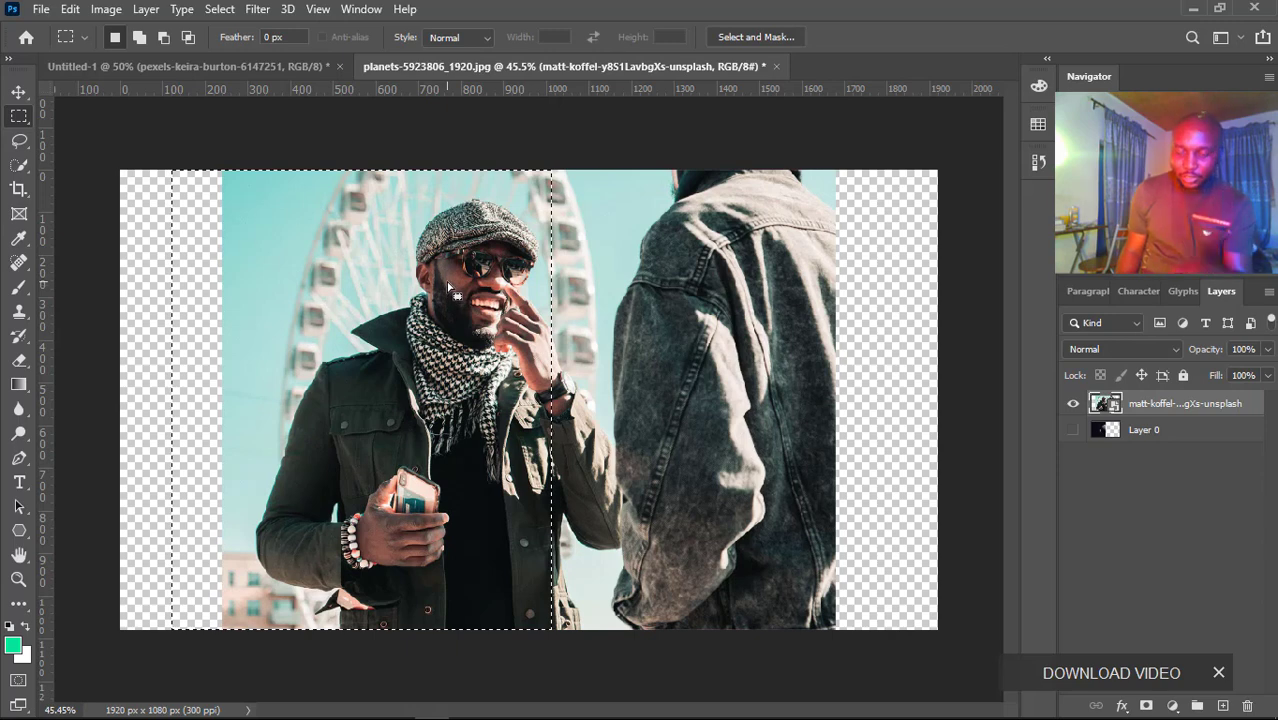
key(Delete)
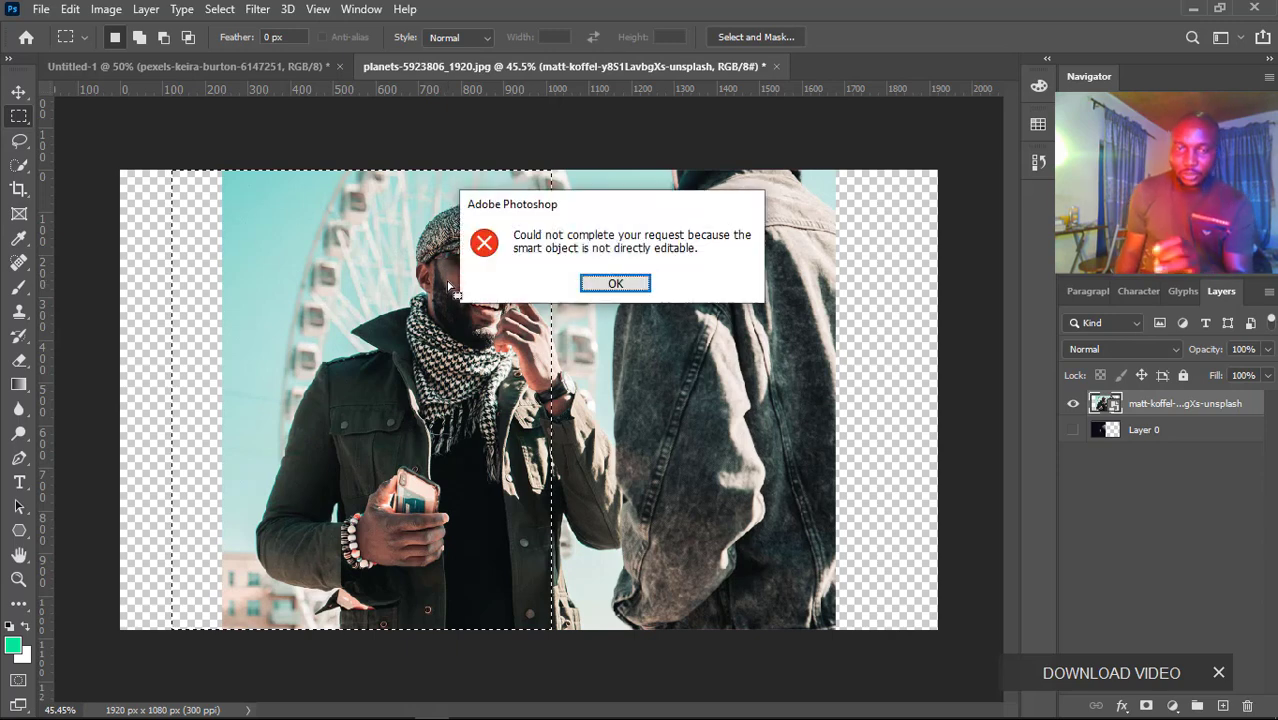
Dismiss the smart-object error and retry the deletion, which fails again
click(616, 285)
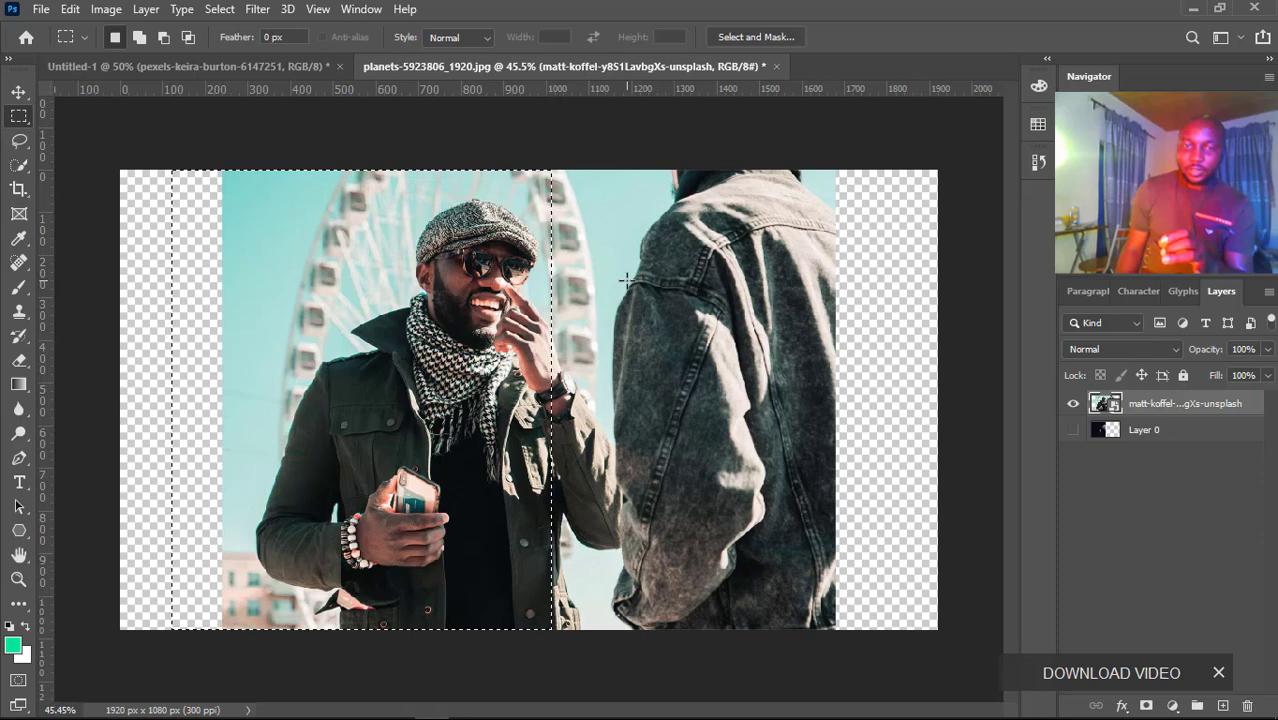
right_click(1150, 404)
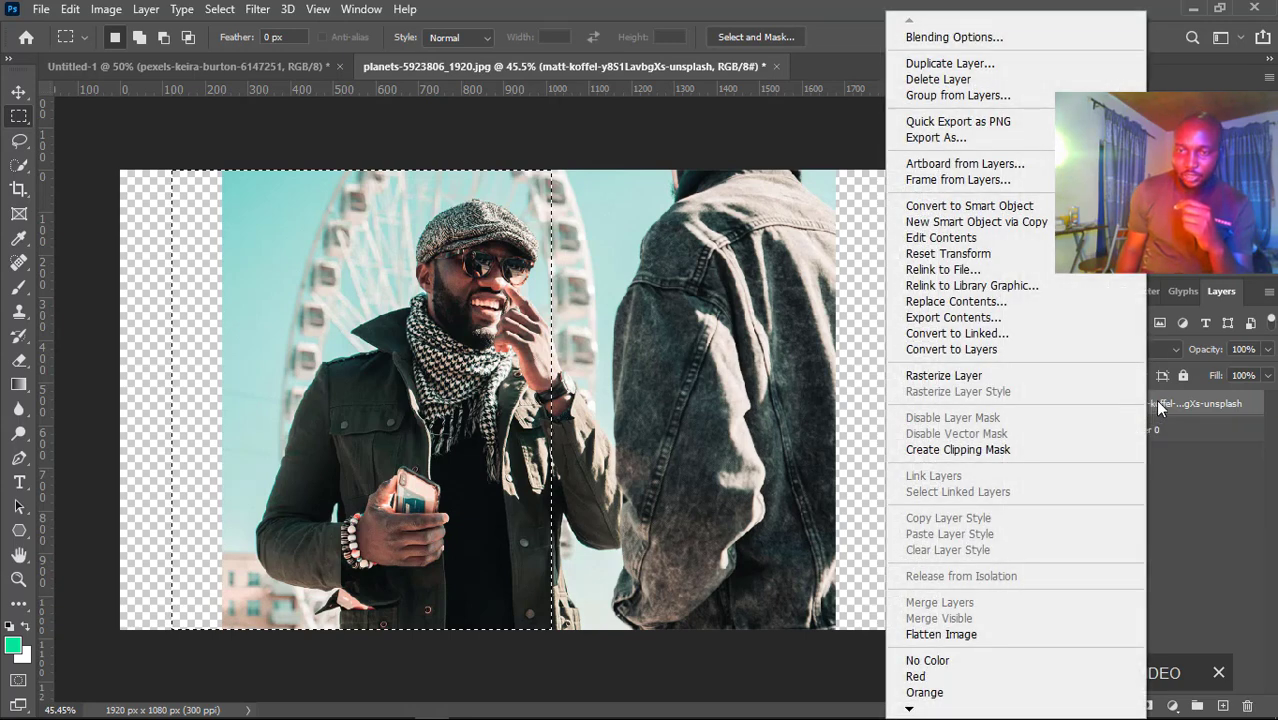
click(1155, 402)
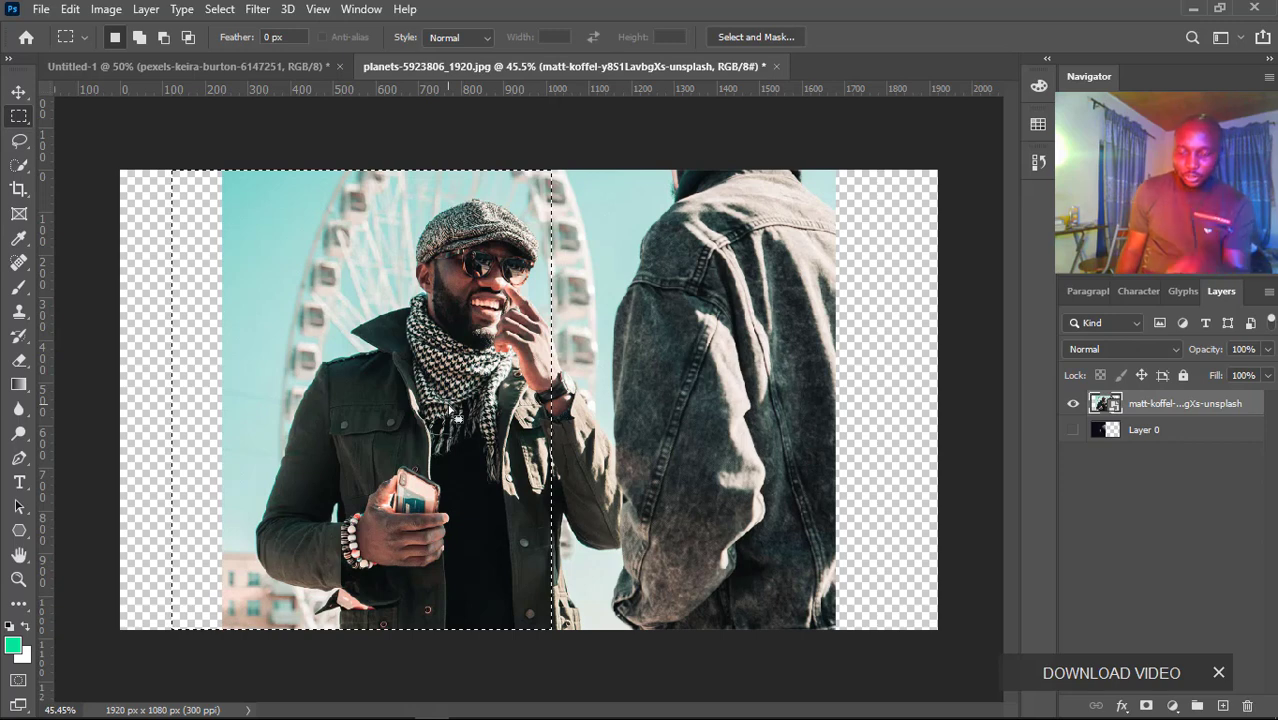
key(Delete)
click(615, 285)
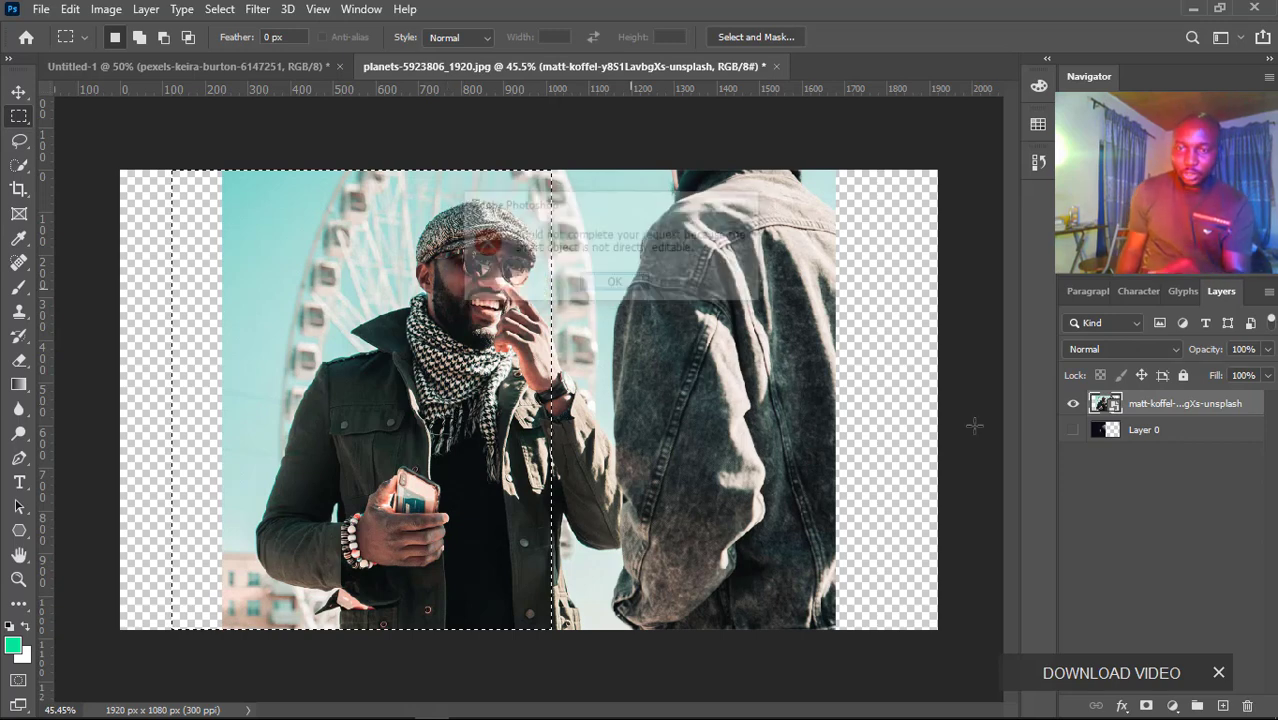
Rasterize the matt-koffel layer, test-delete the strip, undo it, and deselect
right_click(1165, 405)
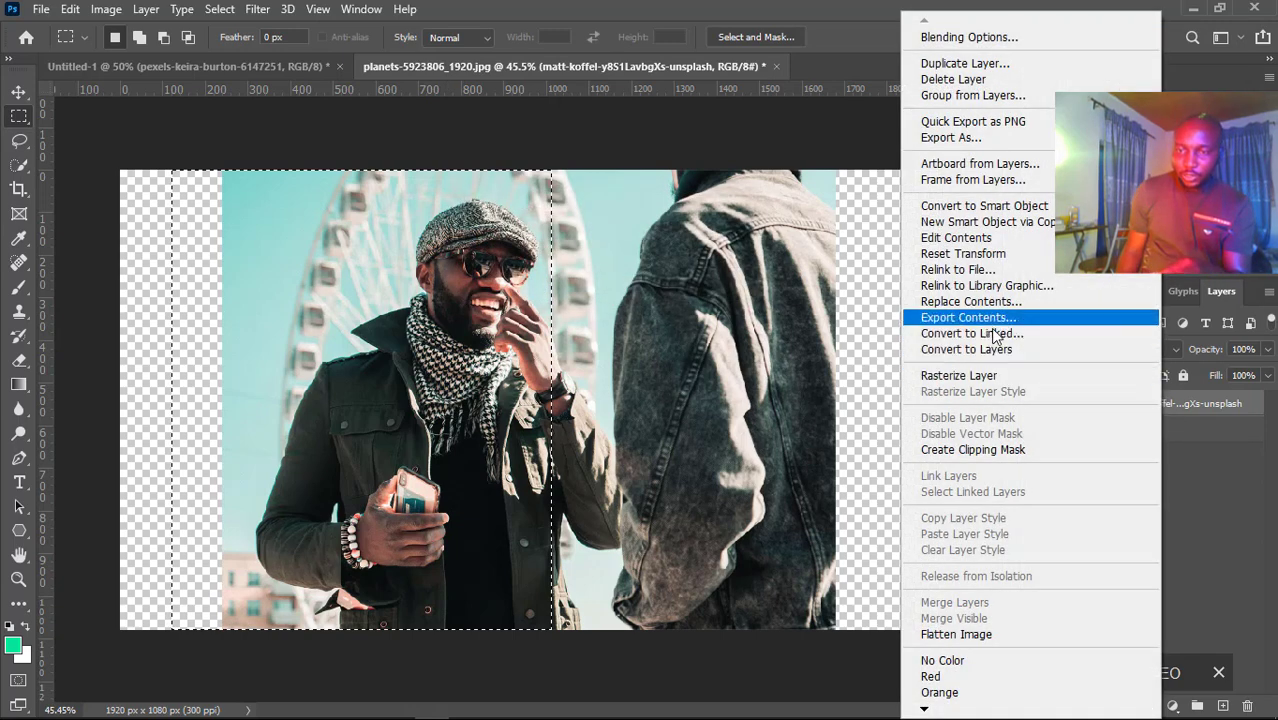
click(989, 377)
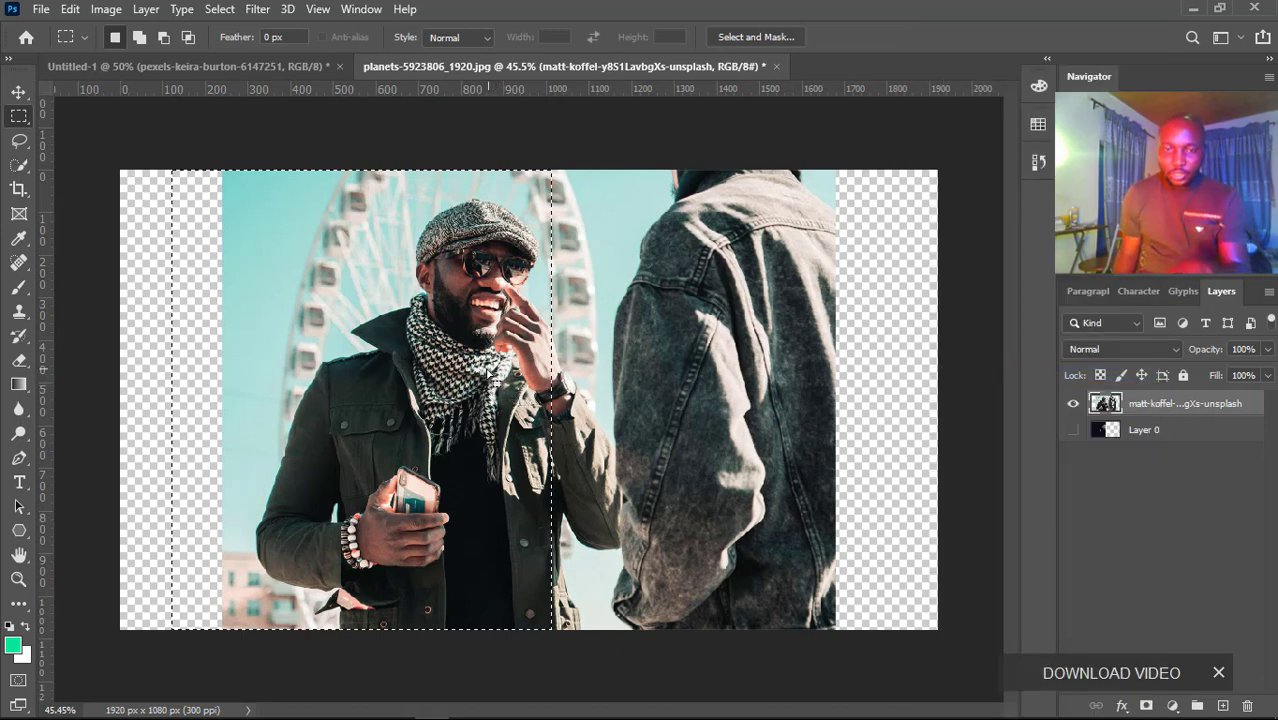
key(Delete)
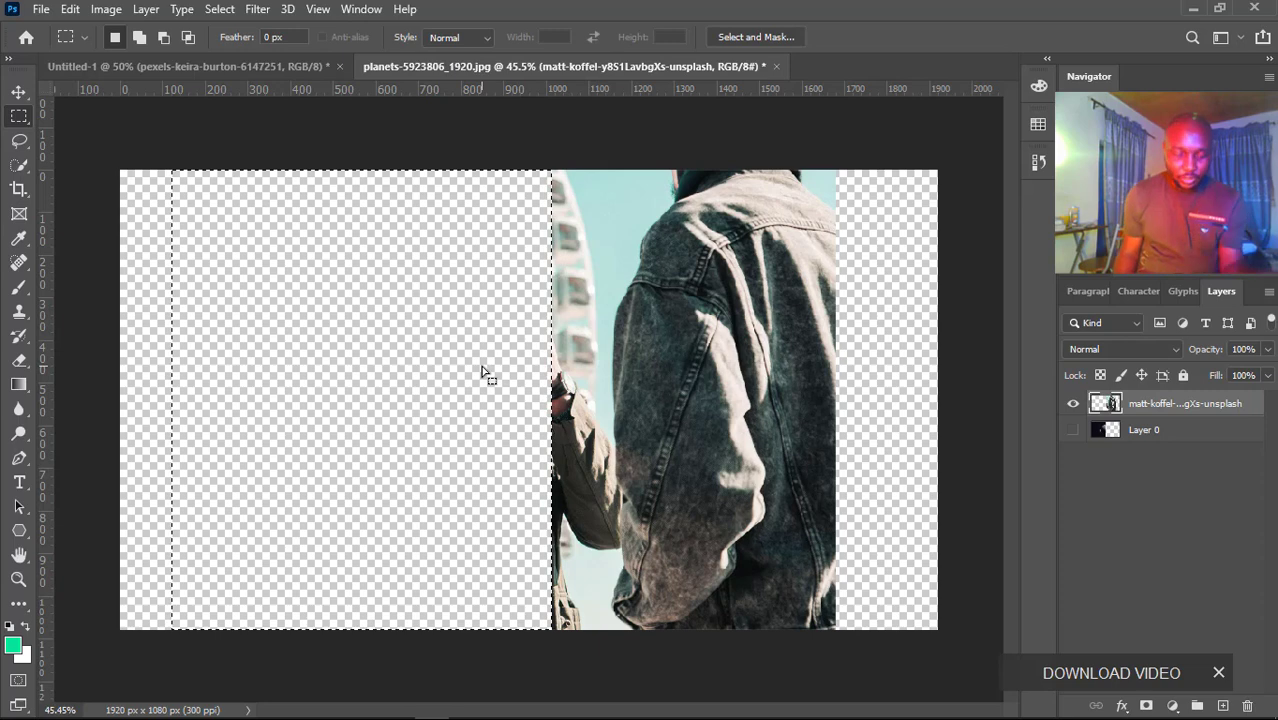
key(ctrl+z)
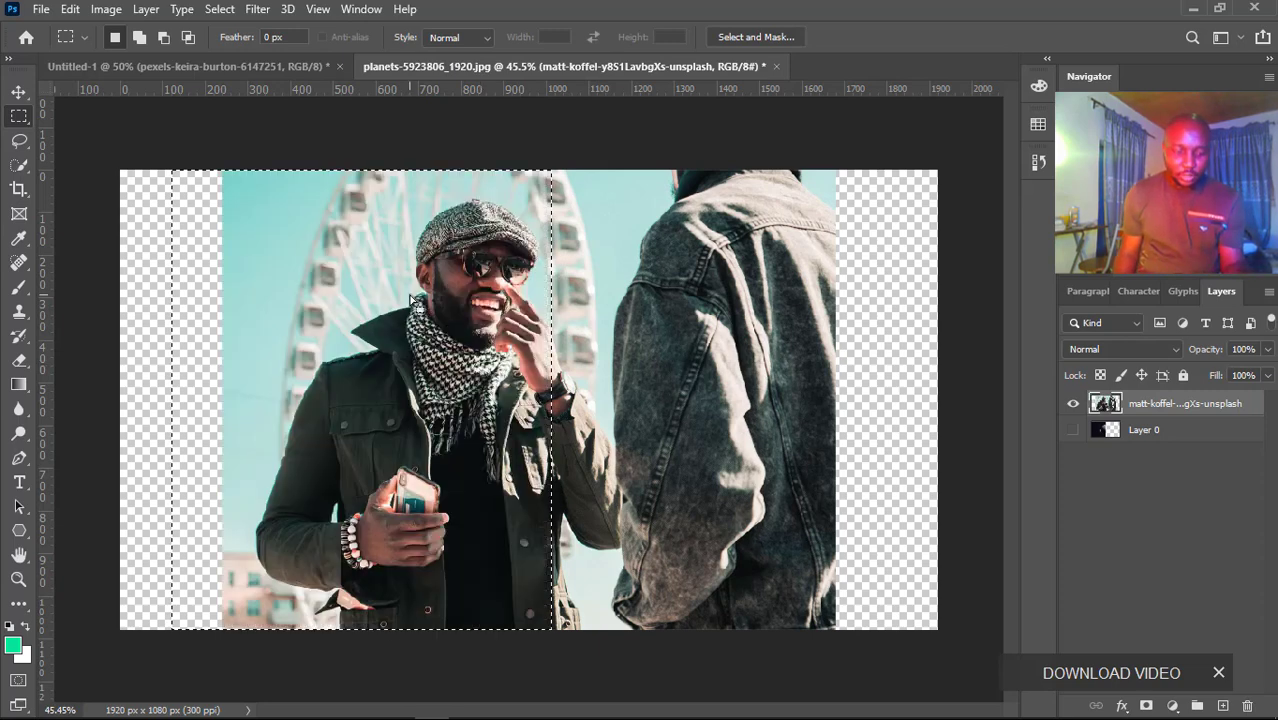
key(ctrl+d)
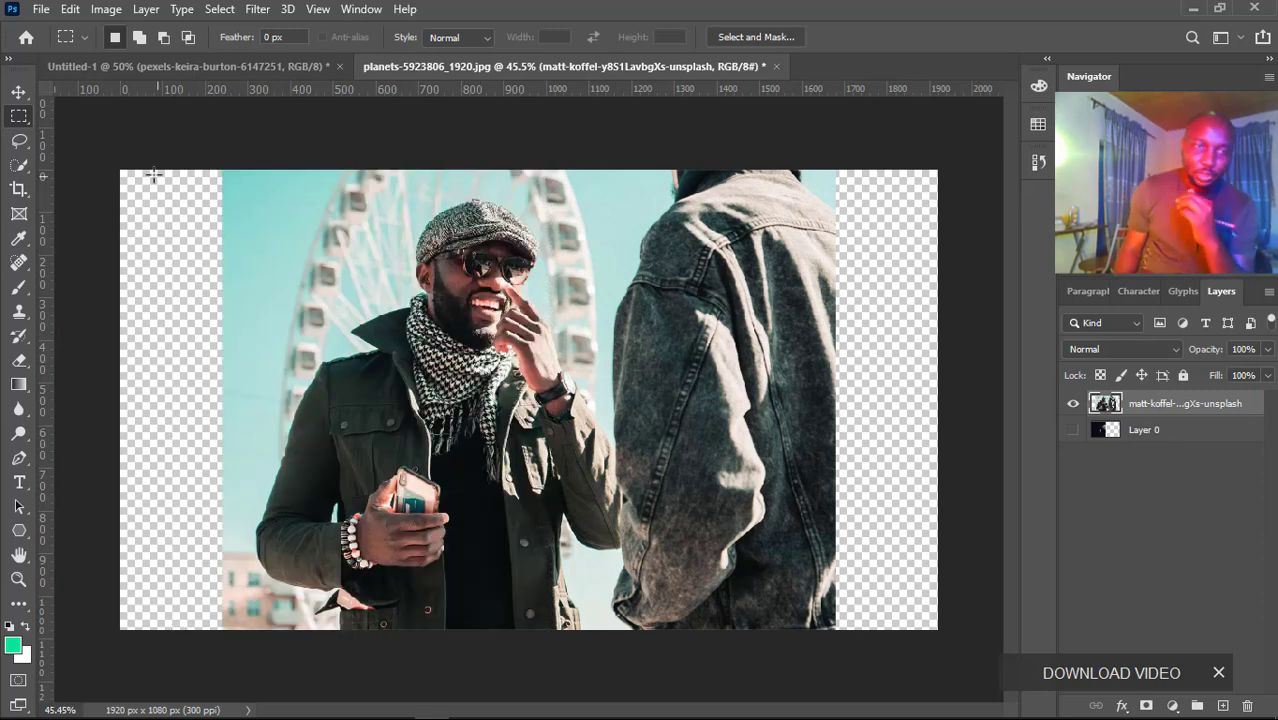
right_click(24, 120)
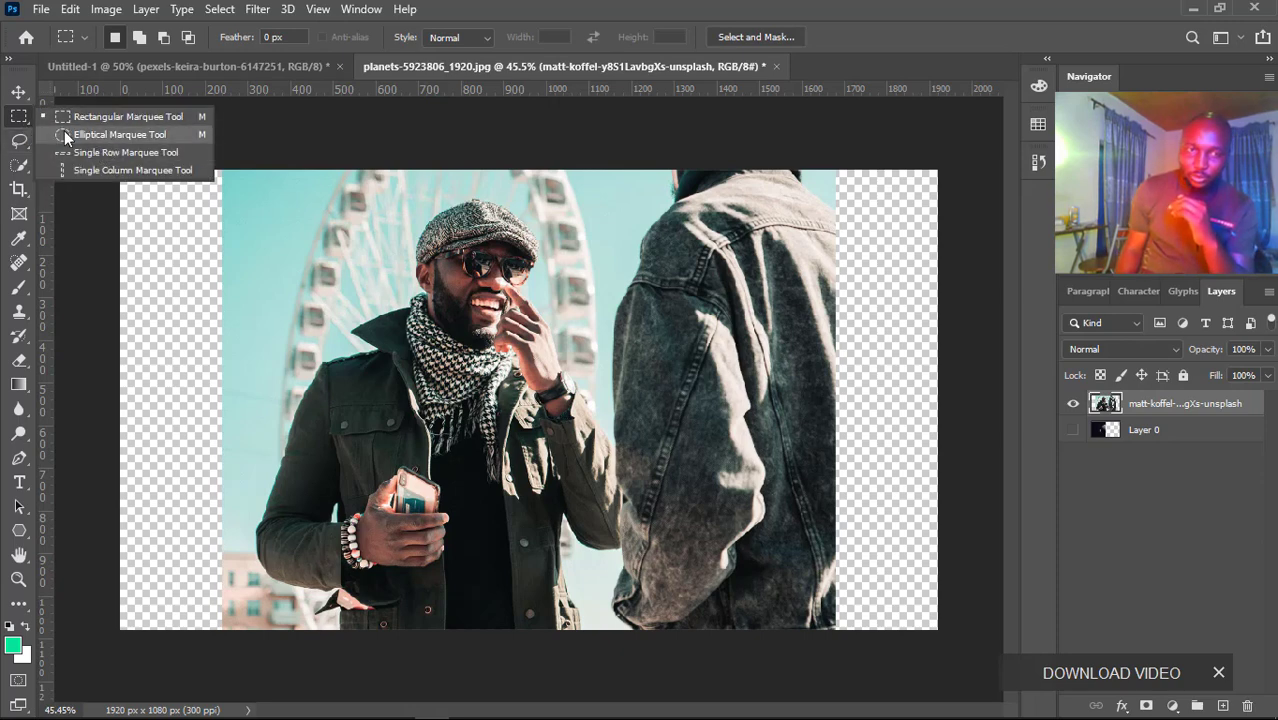
click(65, 133)
drag(347, 190, 616, 536)
drag(663, 547, 670, 539)
drag(561, 404, 523, 412)
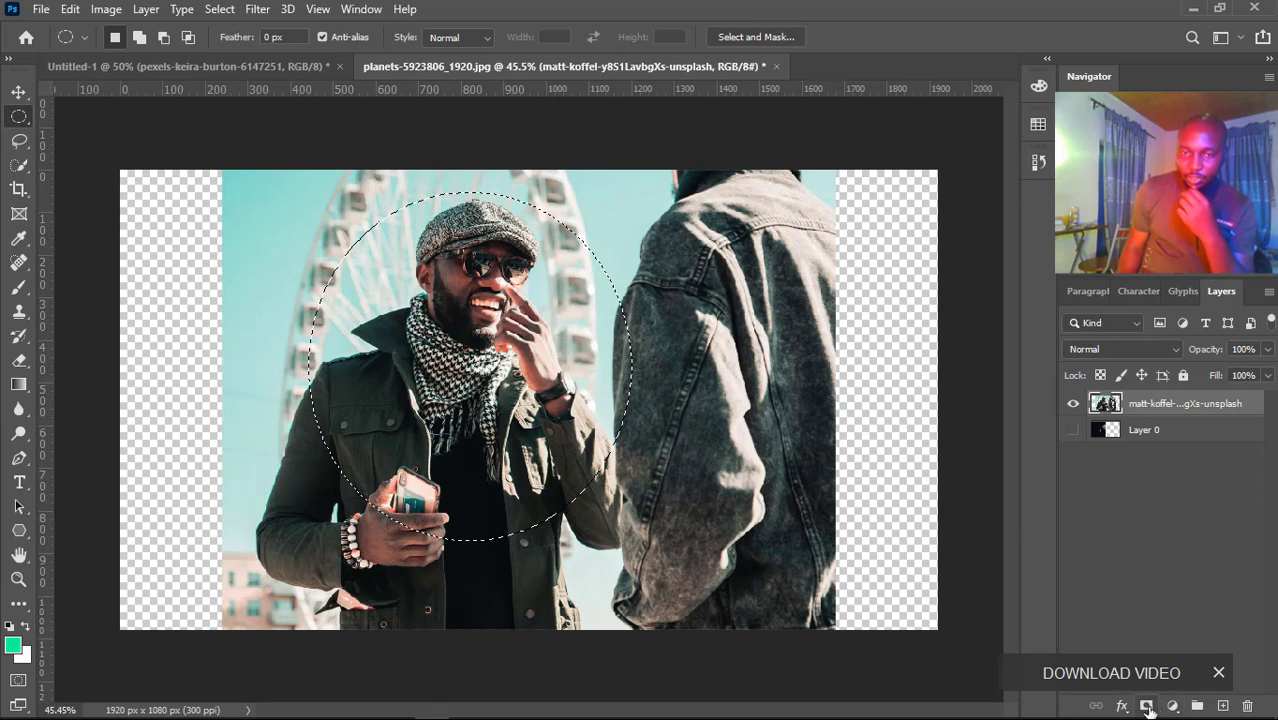
click(1147, 706)
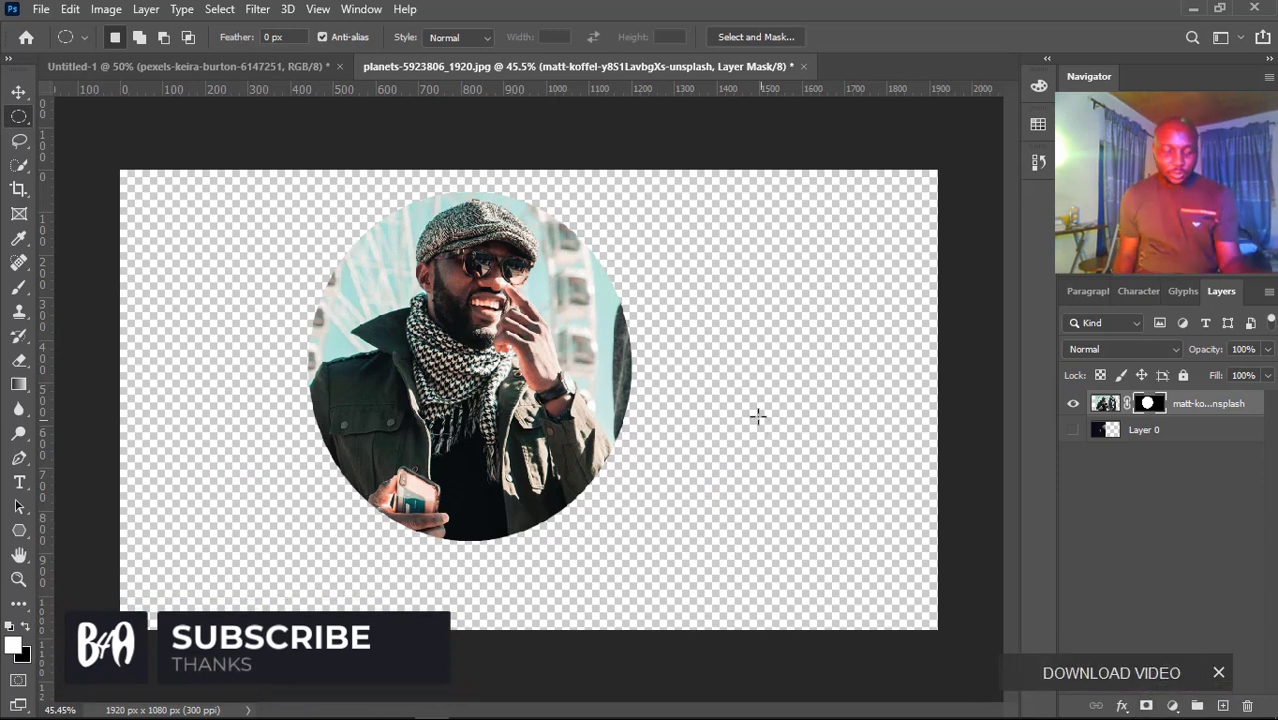
key(ctrl+z)
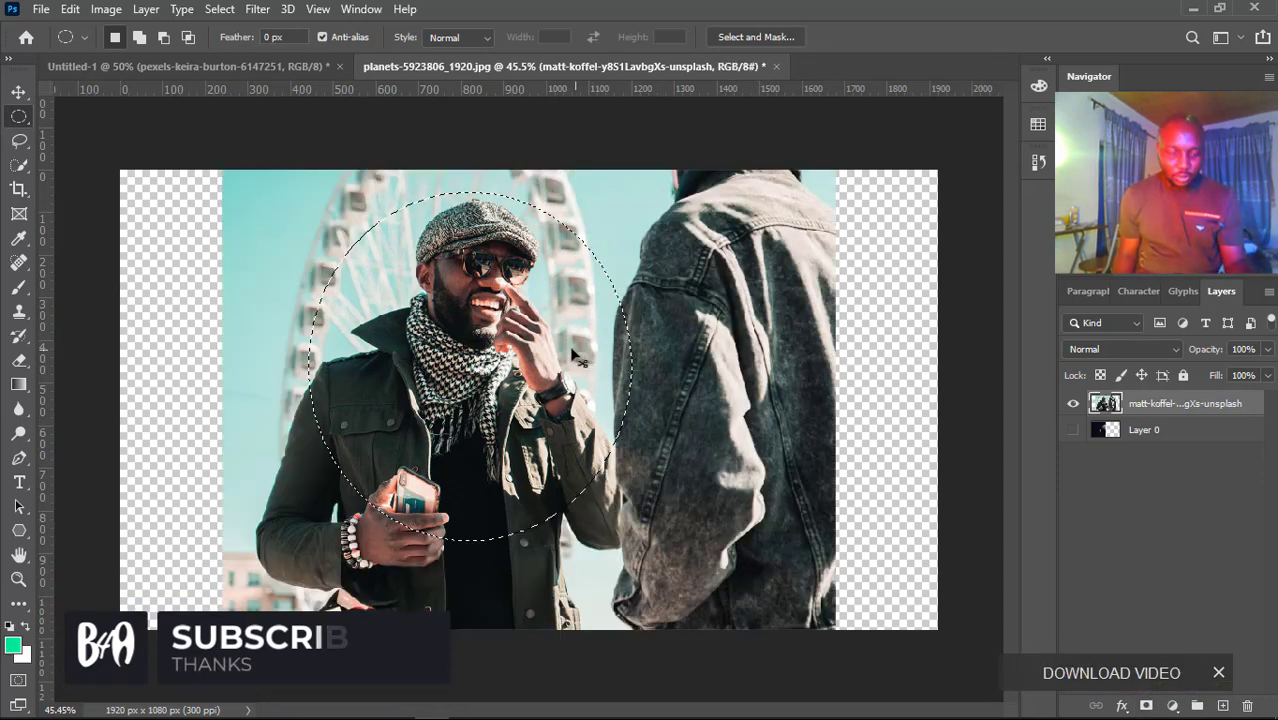
click(19, 92)
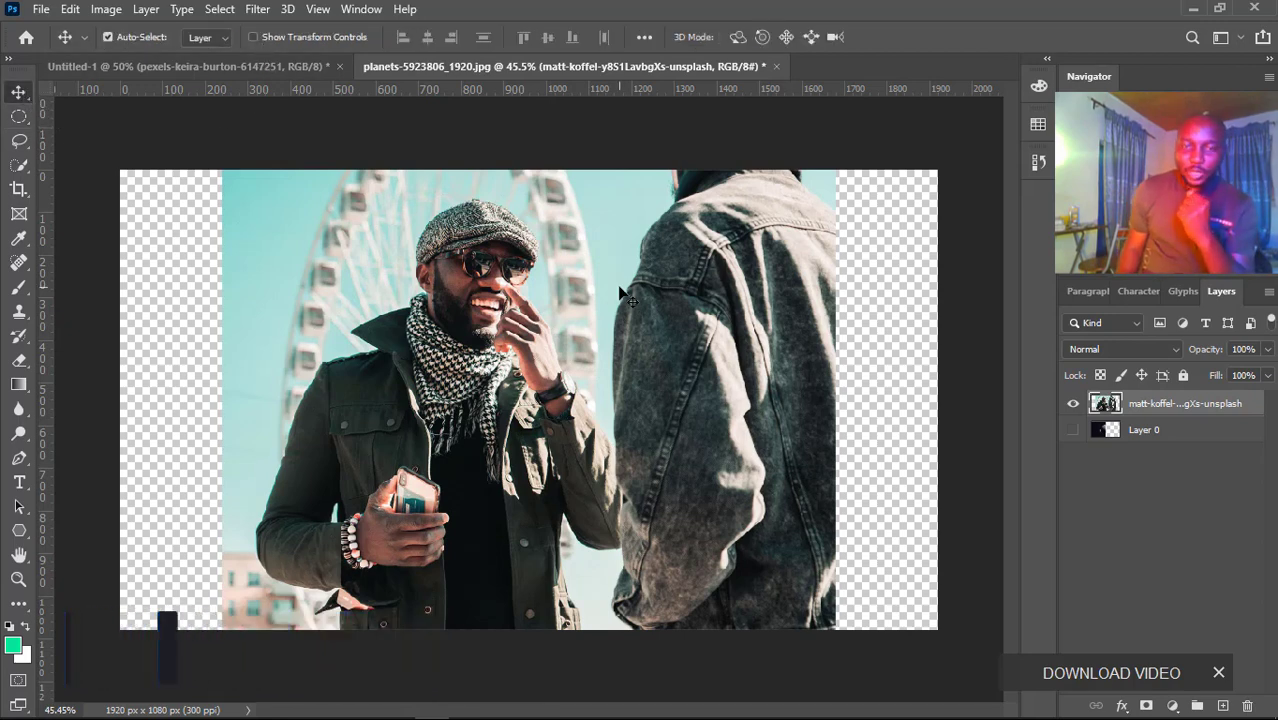